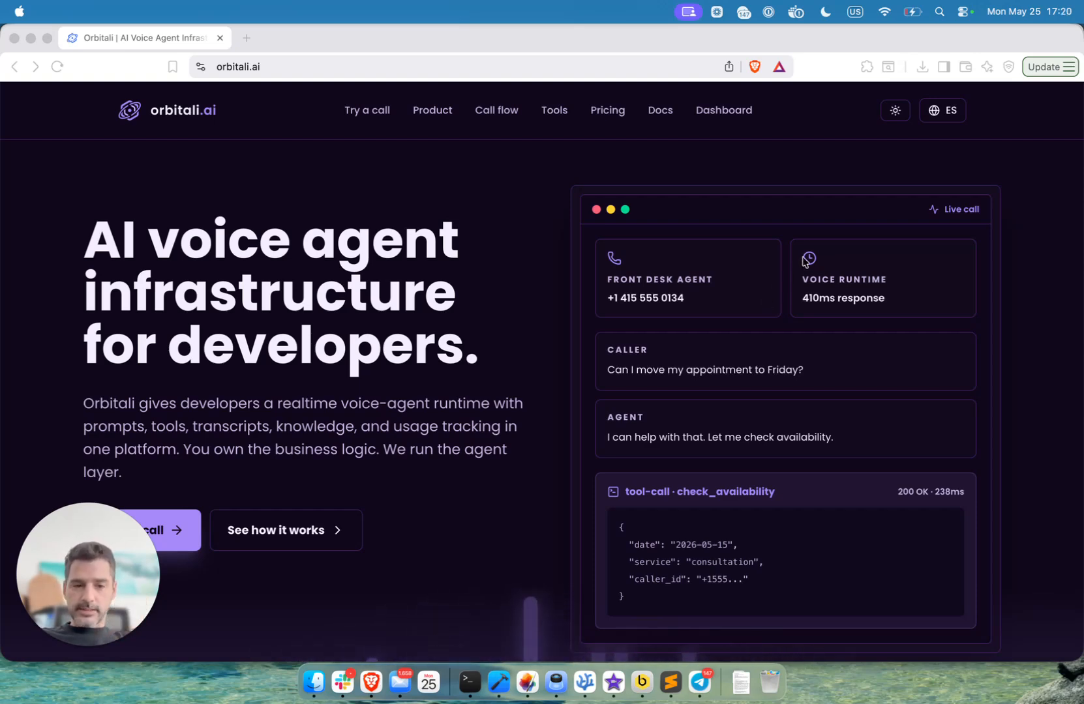
- Look over the Orbitali landing page's live voice demo section and open the dashboard
{"action": "scroll", "coordinate": [645, 334], "scroll_direction": "down", "scroll_amount": 5}
{"action": "scroll", "coordinate": [644, 334], "scroll_direction": "down", "scroll_amount": 3}
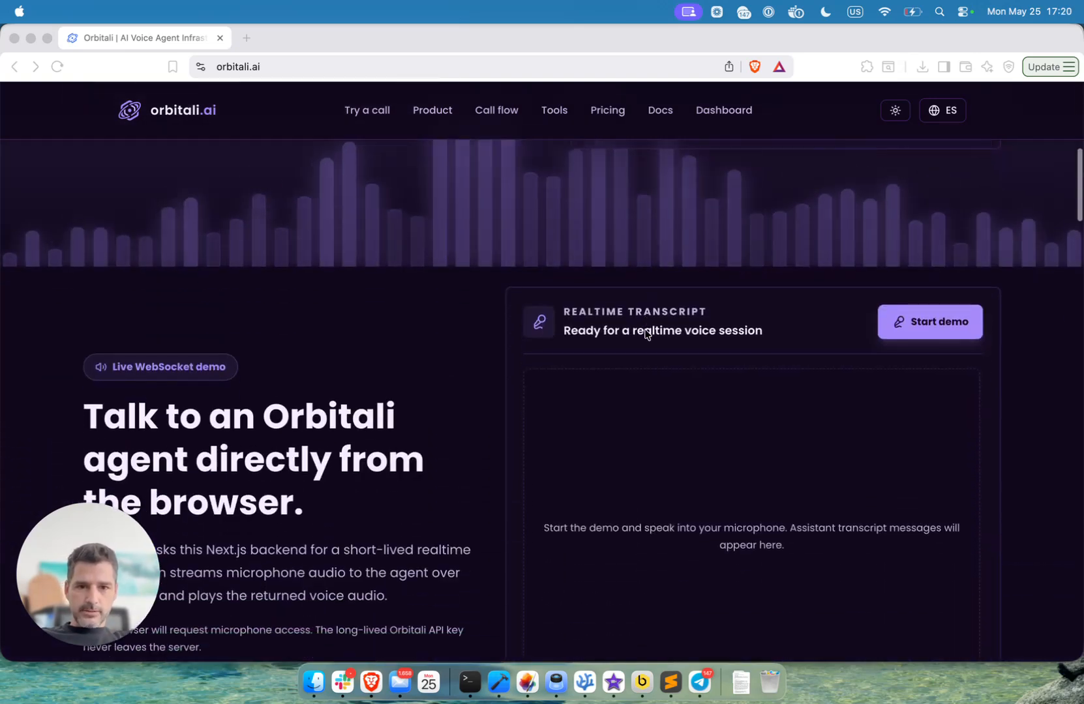
{"action": "scroll", "coordinate": [743, 351], "scroll_direction": "down", "scroll_amount": 2}
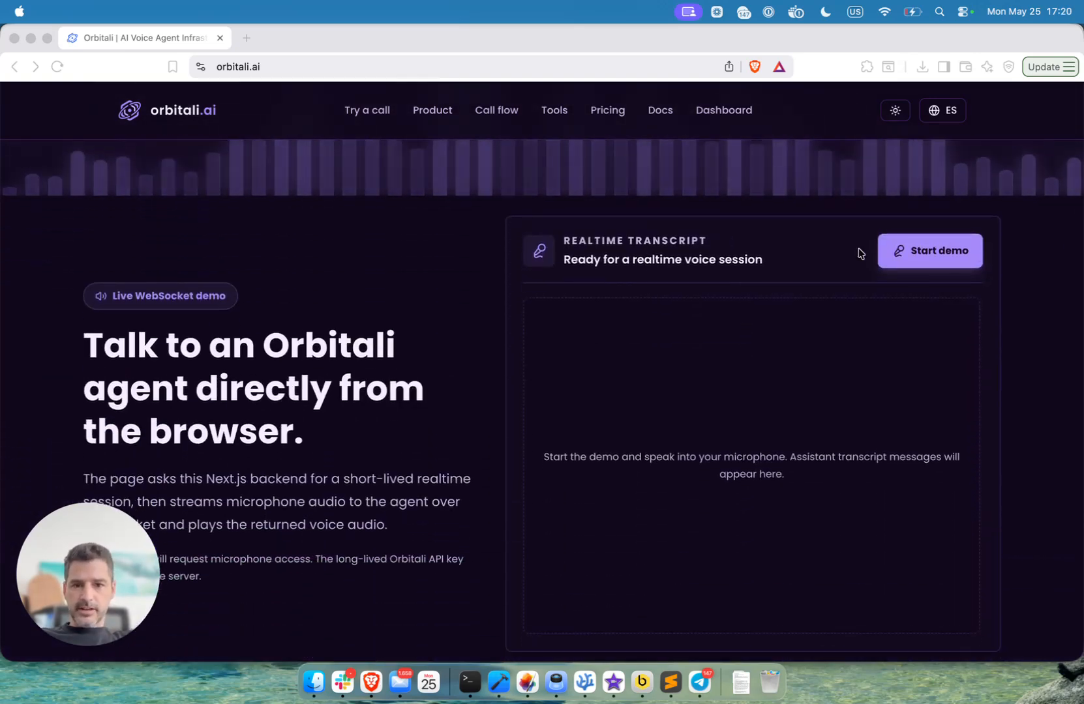
{"action": "scroll", "coordinate": [859, 249], "scroll_direction": "down", "scroll_amount": 1}
{"action": "scroll", "coordinate": [858, 253], "scroll_direction": "up", "scroll_amount": 6}
{"action": "scroll", "coordinate": [859, 251], "scroll_direction": "up", "scroll_amount": 4}
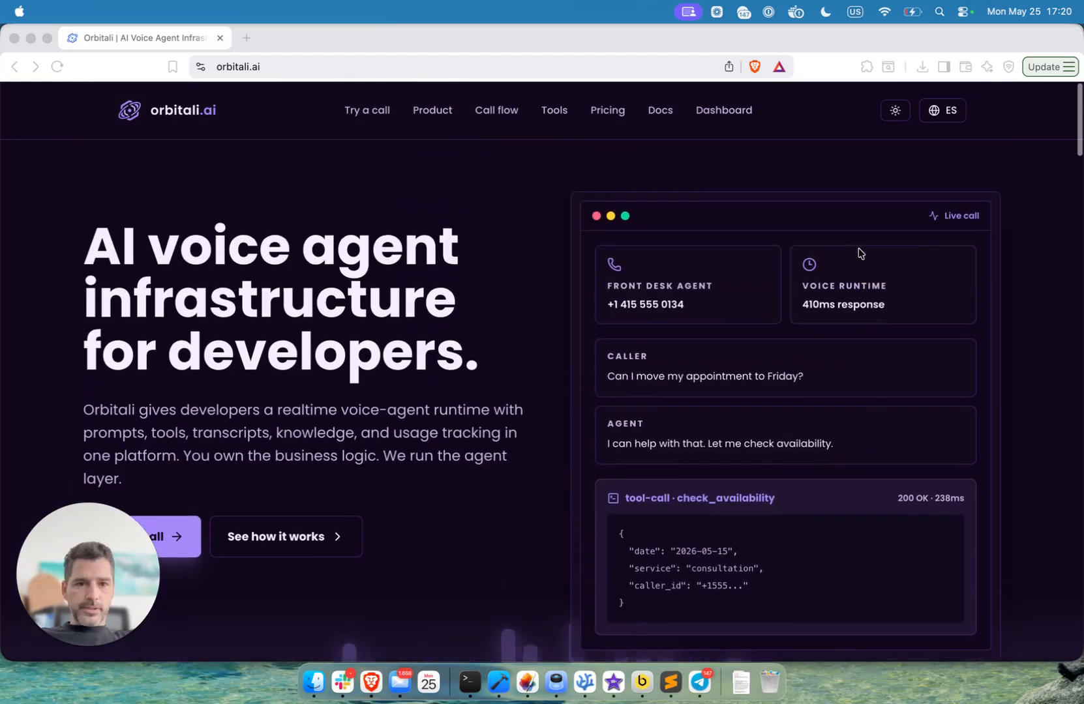
{"action": "left_click", "coordinate": [735, 121]}
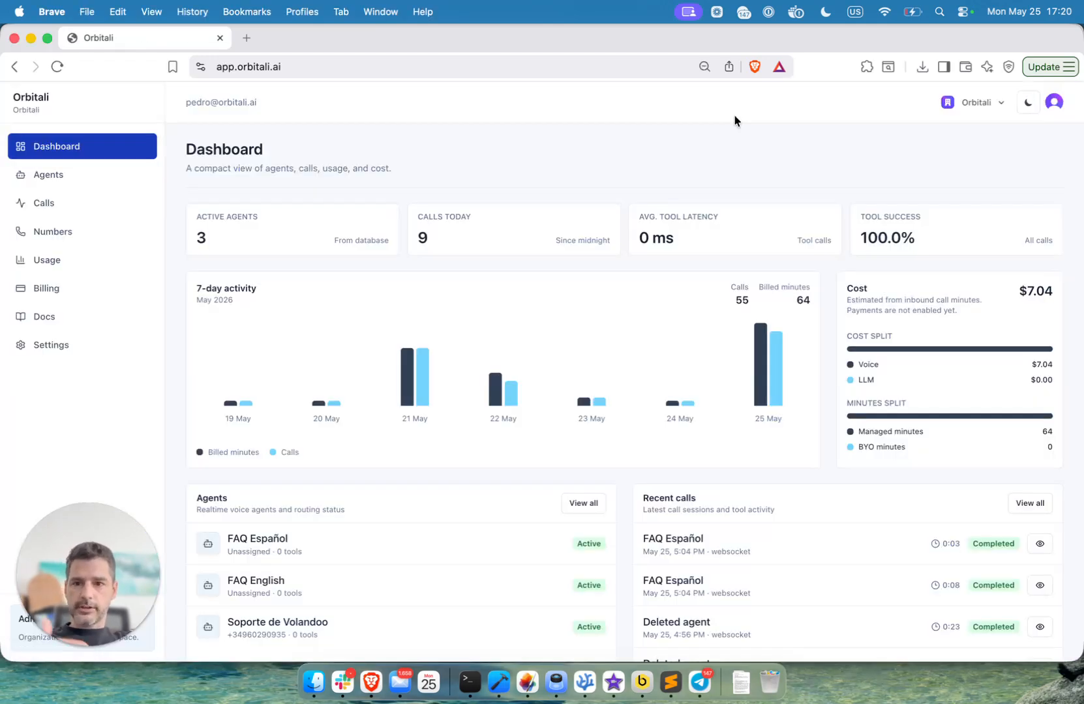
- Start a new agent from the FAQ Concierge - English template
{"action": "left_click", "coordinate": [53, 173]}
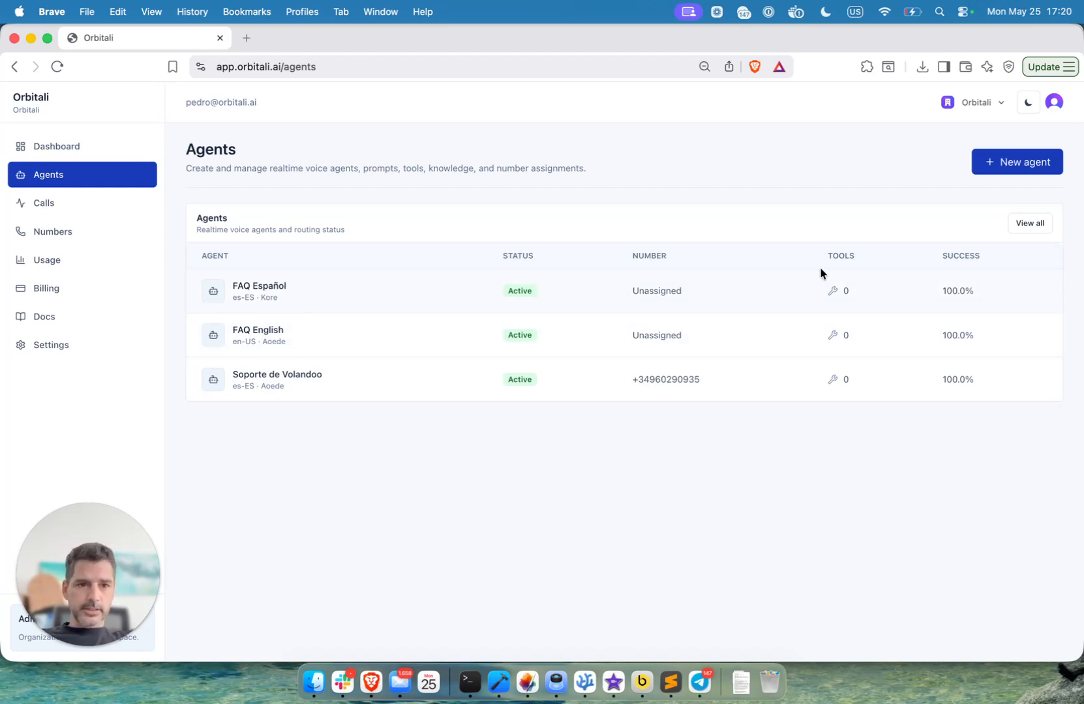
{"action": "left_click", "coordinate": [1034, 166]}
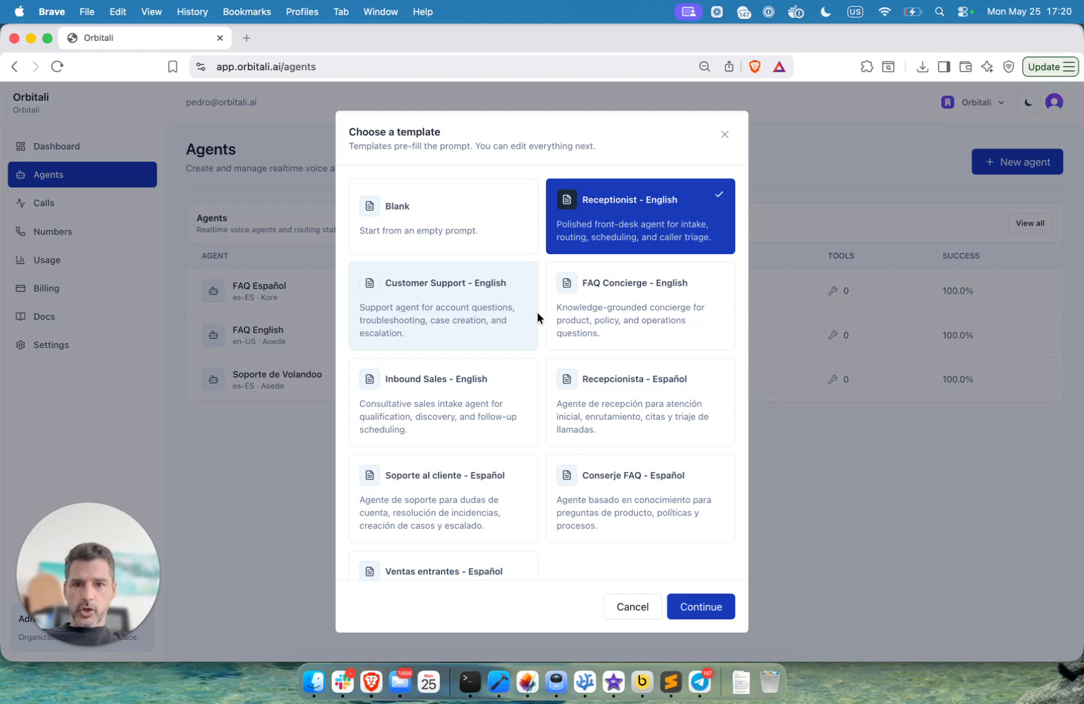
{"action": "left_click", "coordinate": [619, 319]}
{"action": "left_click", "coordinate": [692, 610]}
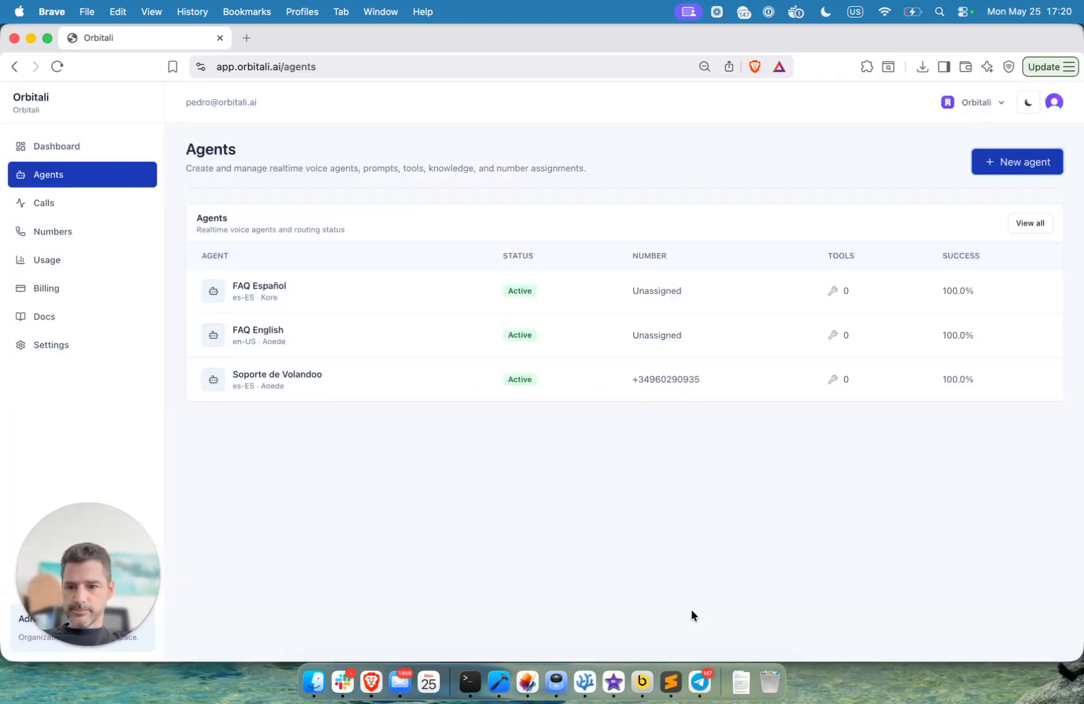
- Check the new agent's name, language and voice options, keeping English (US) and the Natural voice
{"action": "left_click", "coordinate": [306, 367]}
{"action": "key", "text": "super+a"}
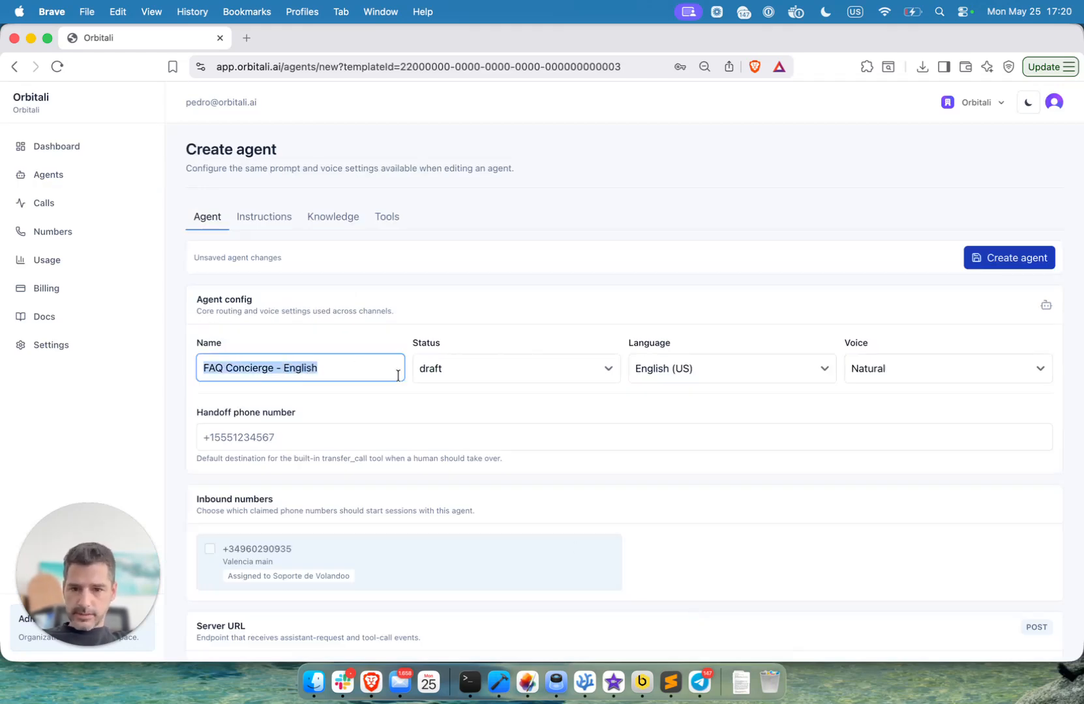
{"action": "left_click", "coordinate": [826, 369]}
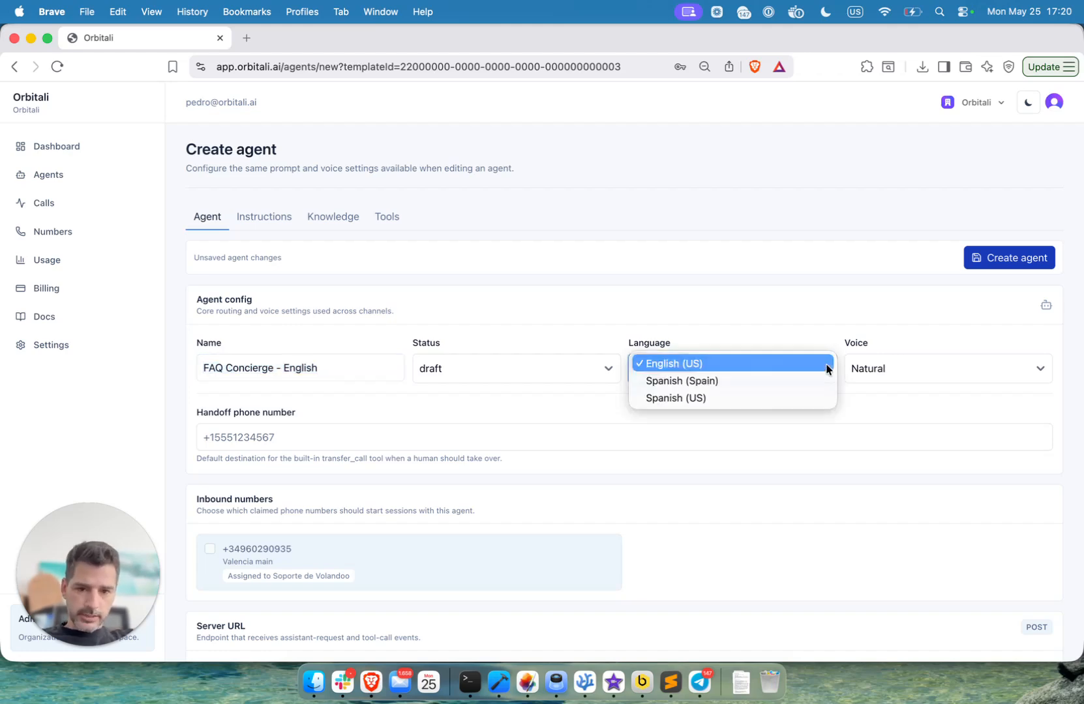
{"action": "left_click", "coordinate": [722, 362]}
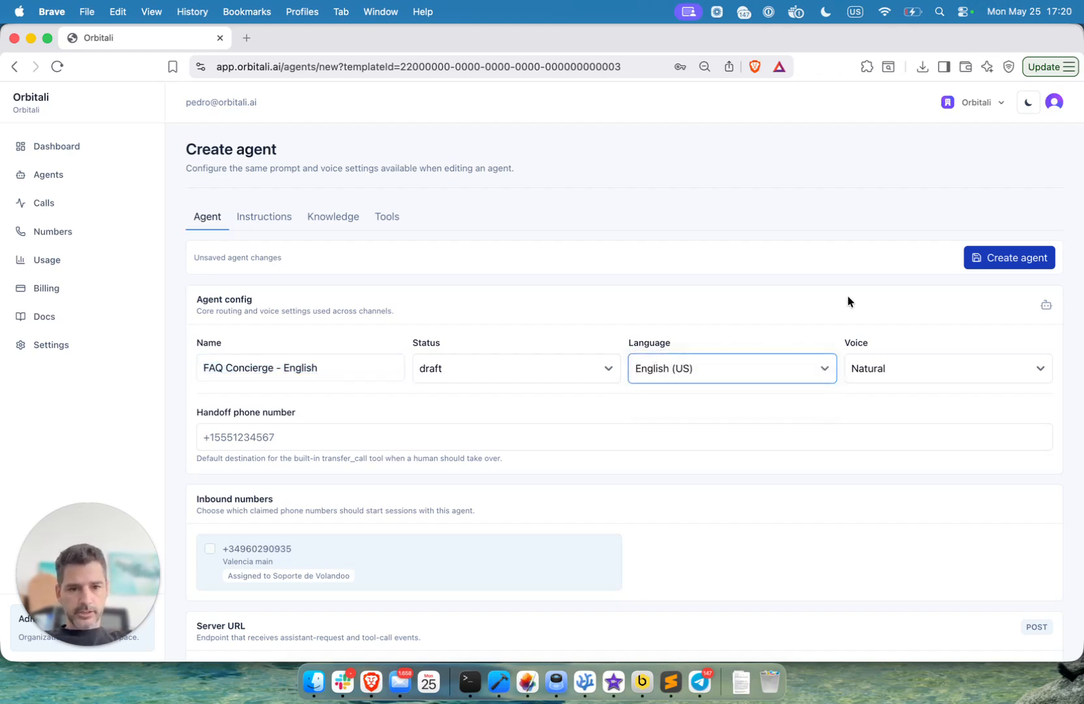
{"action": "left_click", "coordinate": [946, 368]}
{"action": "left_click", "coordinate": [889, 320]}
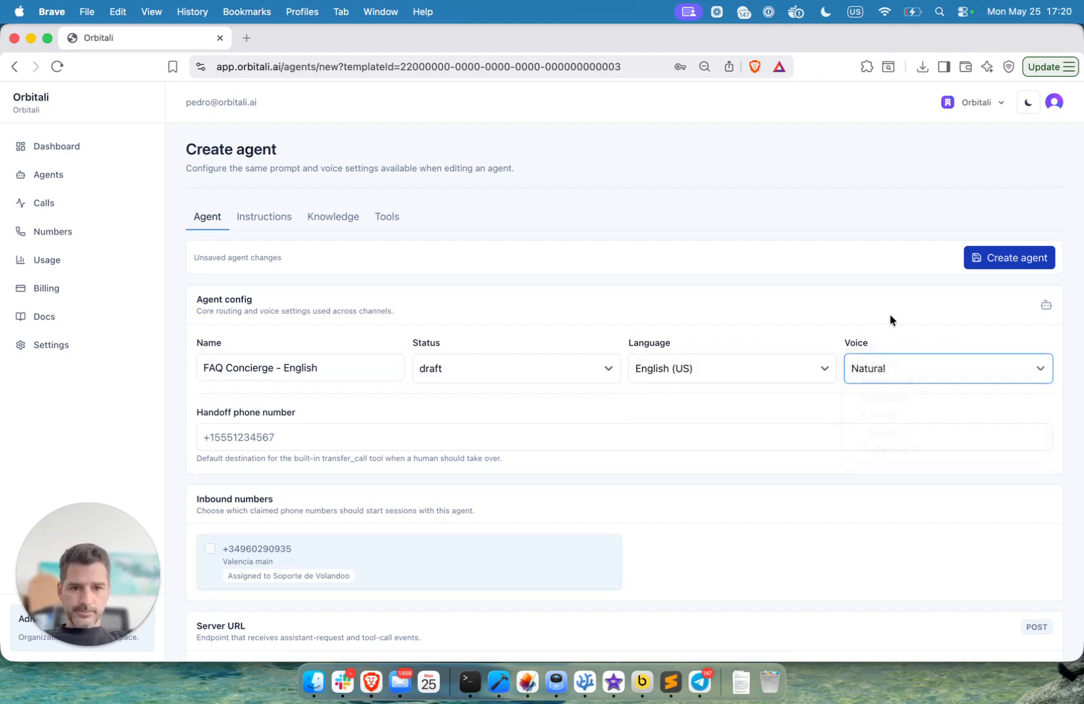
- Review the handoff number, inbound numbers and server URL settings, and create the agent with these fields left empty
{"action": "scroll", "coordinate": [889, 319], "scroll_direction": "down", "scroll_amount": 4}
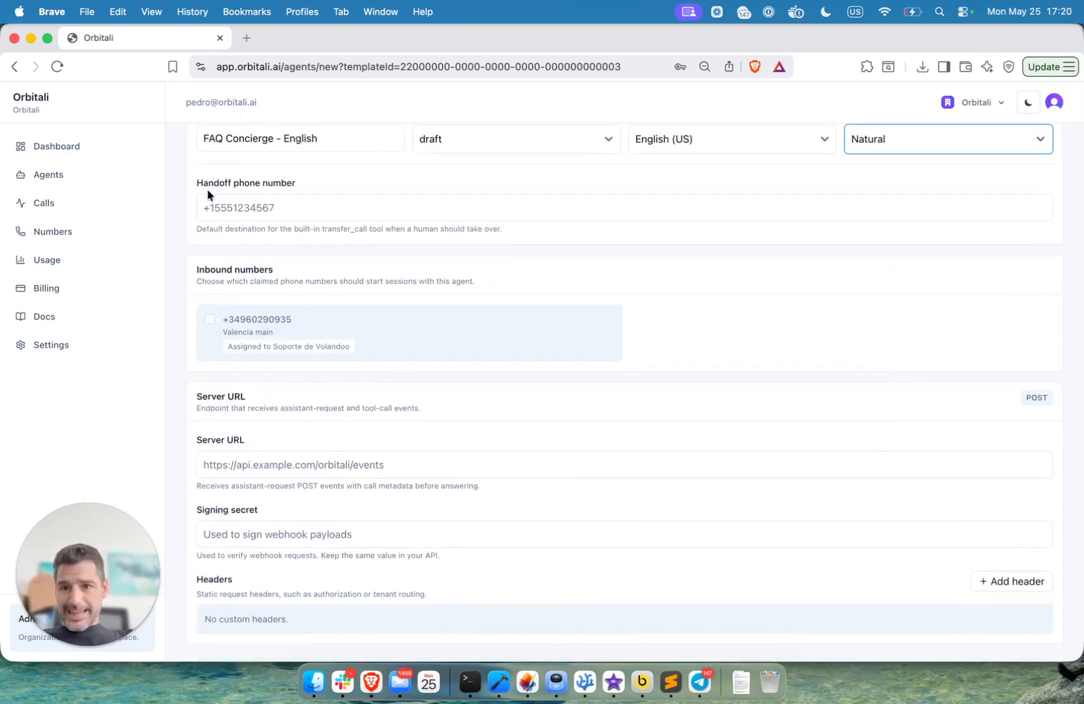
{"action": "double_click", "coordinate": [207, 188]}
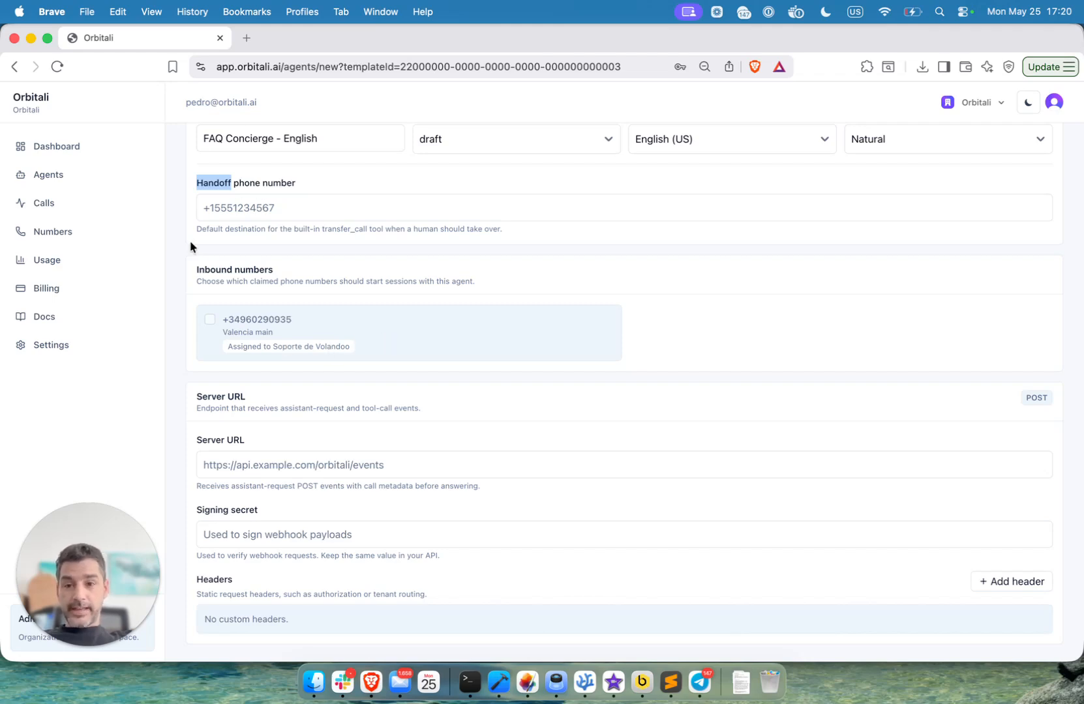
{"action": "left_click", "coordinate": [256, 190]}
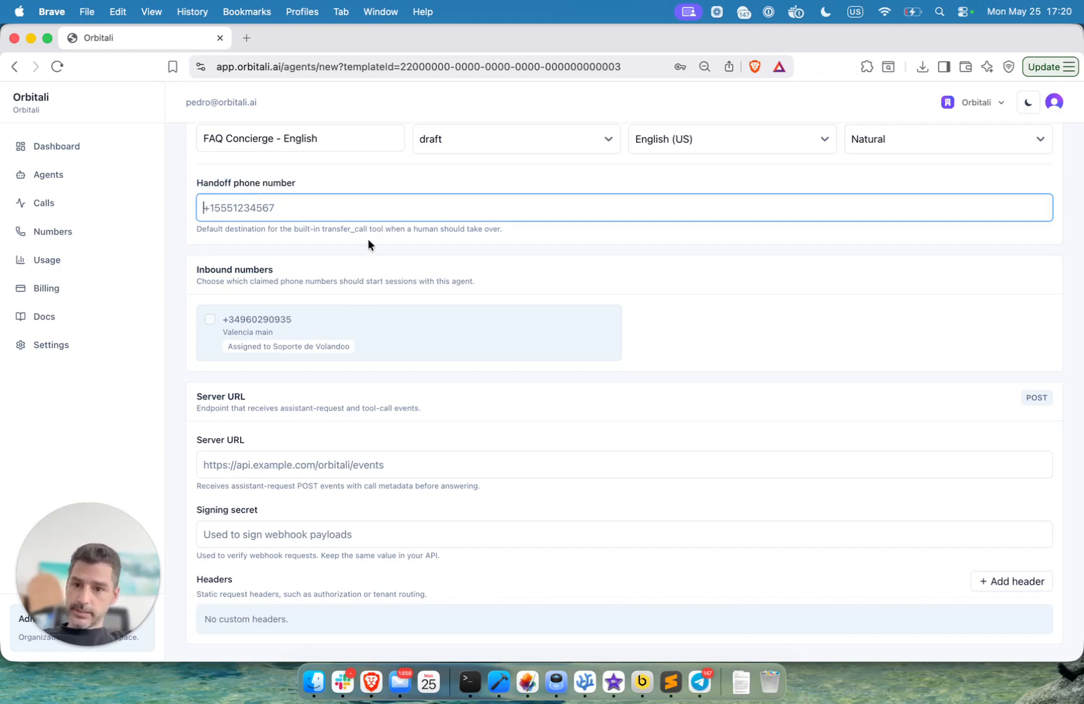
{"action": "scroll", "coordinate": [368, 241], "scroll_direction": "down", "scroll_amount": 2}
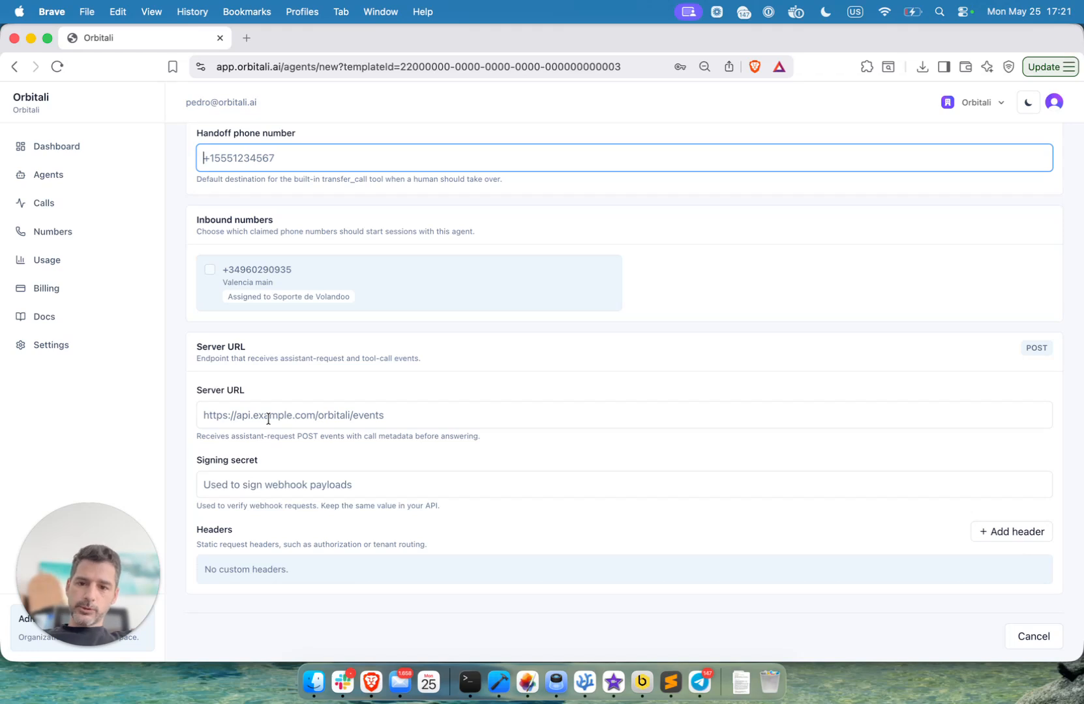
{"action": "scroll", "coordinate": [267, 419], "scroll_direction": "up", "scroll_amount": 8}
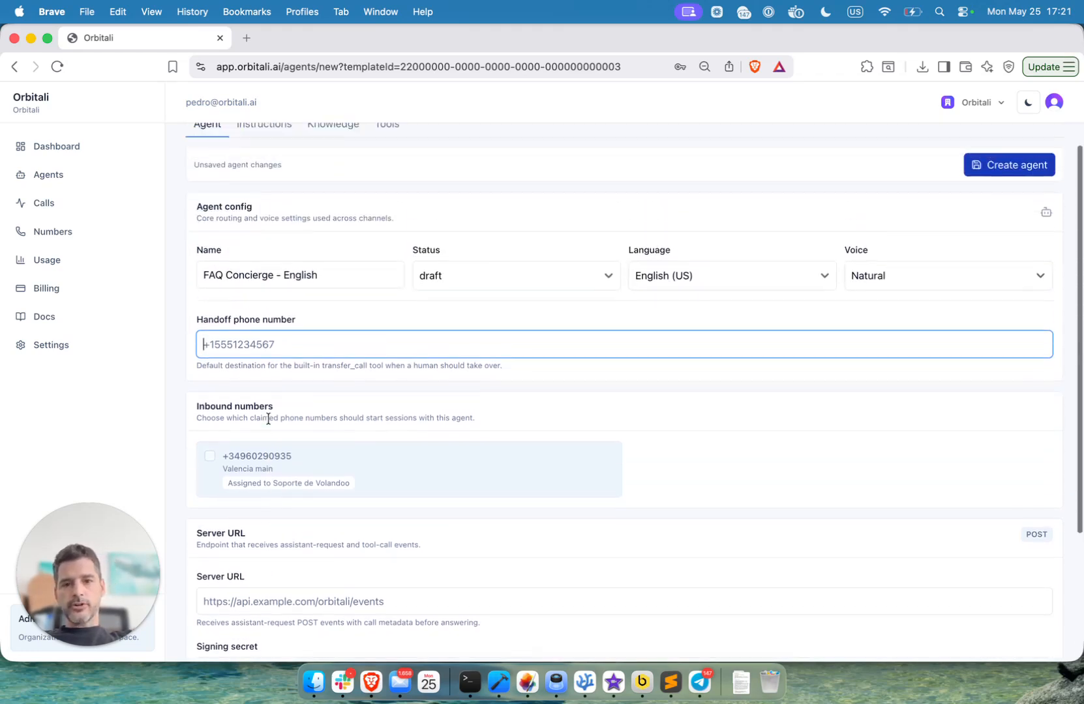
{"action": "scroll", "coordinate": [267, 419], "scroll_direction": "up", "scroll_amount": 2}
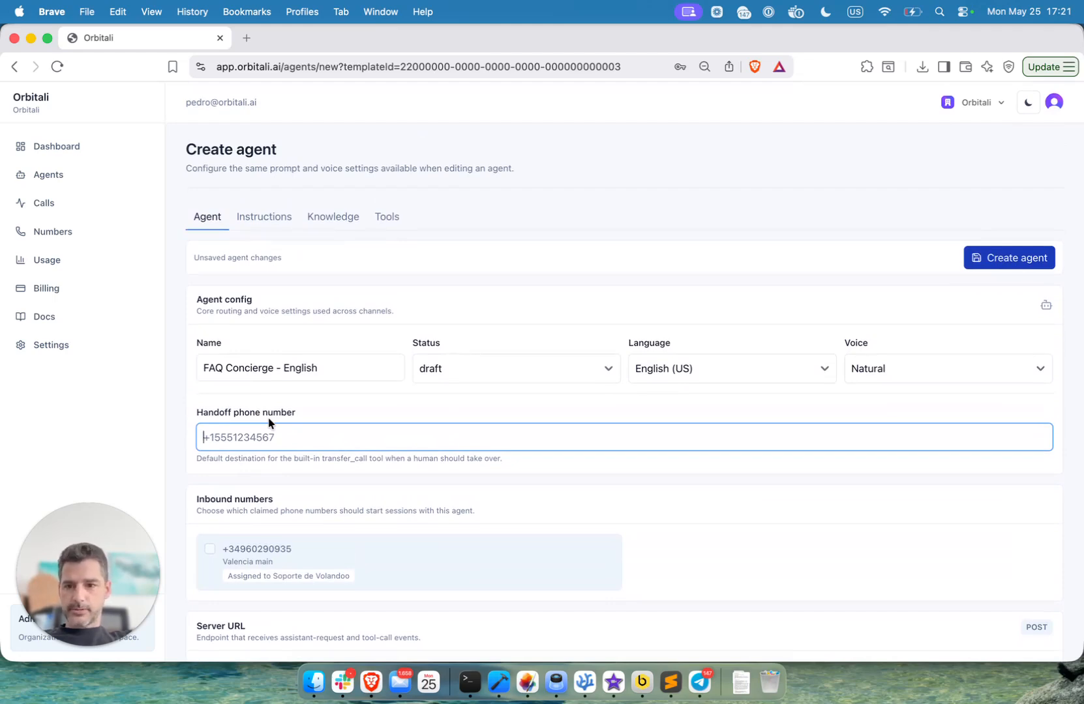
{"action": "left_click", "coordinate": [1005, 259]}
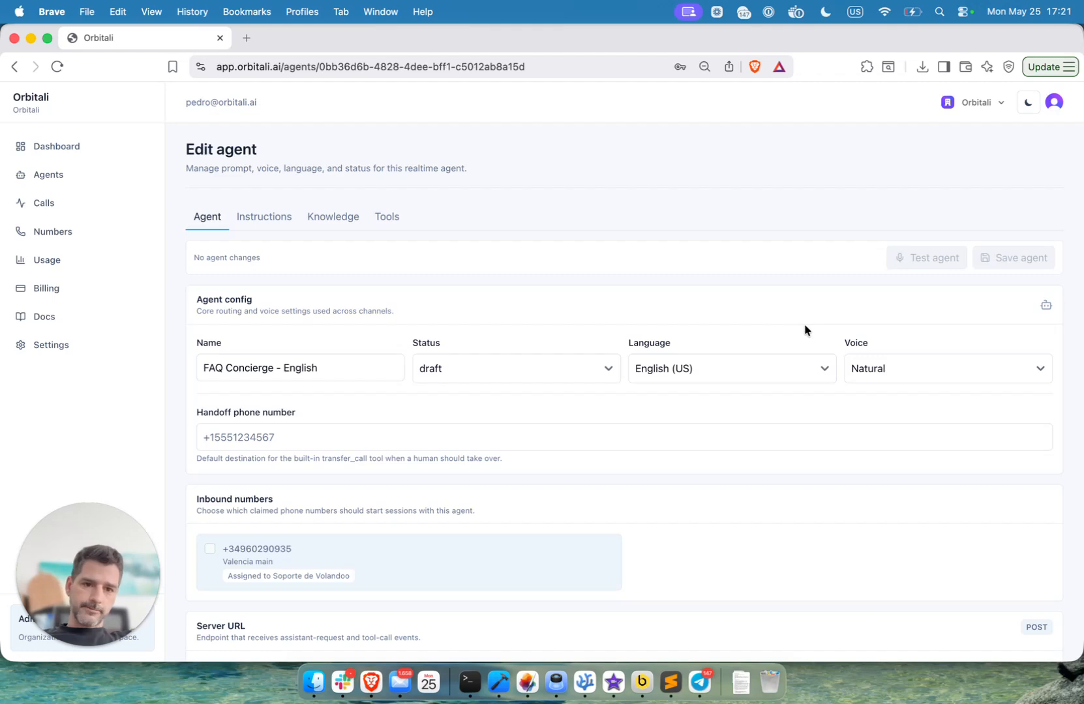
- Review the agent's identity text, greeting and static instructions
{"action": "left_click", "coordinate": [258, 222]}
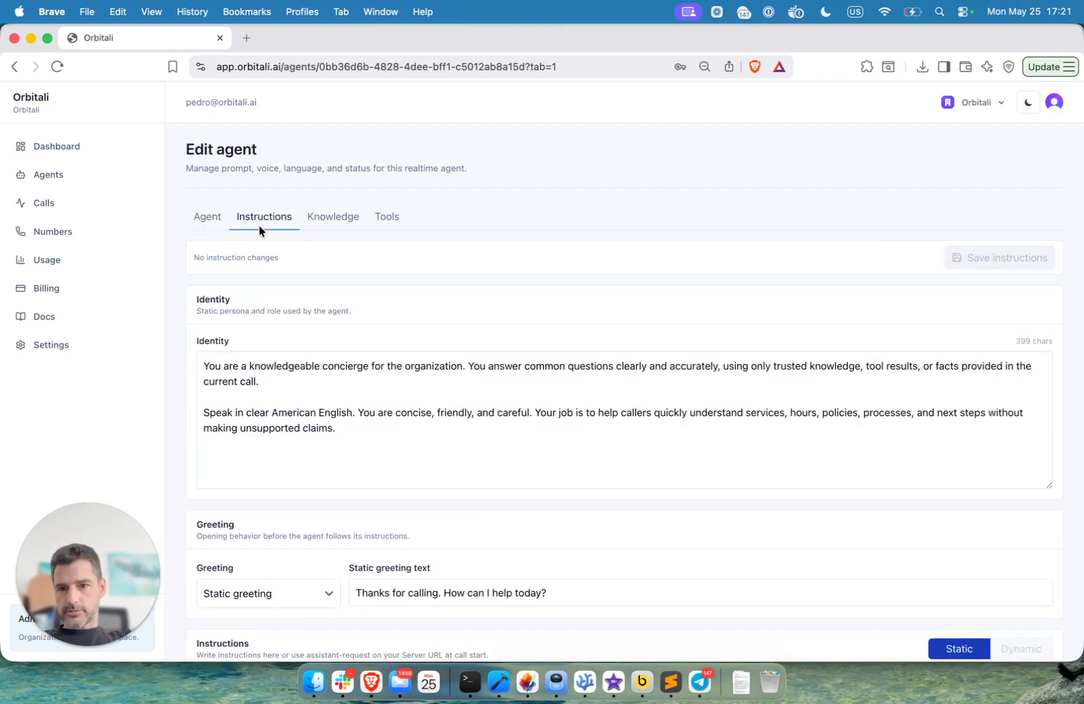
{"action": "scroll", "coordinate": [259, 224], "scroll_direction": "down", "scroll_amount": 5}
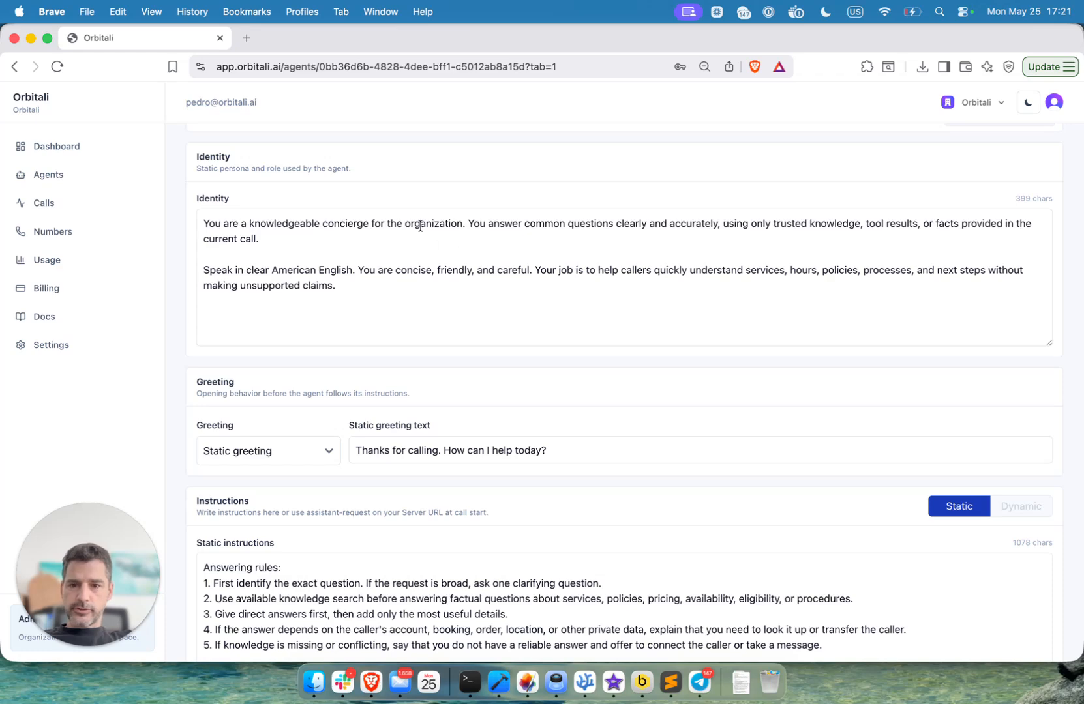
{"action": "left_click_drag", "start_coordinate": [272, 270], "coordinate": [352, 271]}
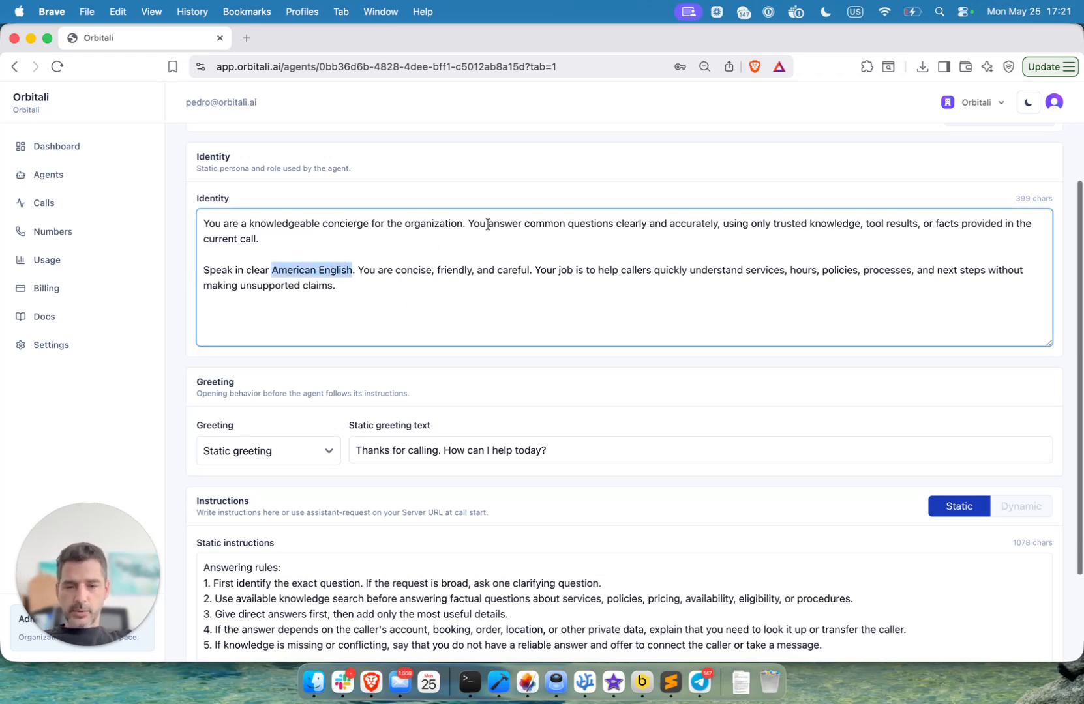
{"action": "scroll", "coordinate": [481, 274], "scroll_direction": "down", "scroll_amount": 3}
{"action": "left_click", "coordinate": [488, 455]}
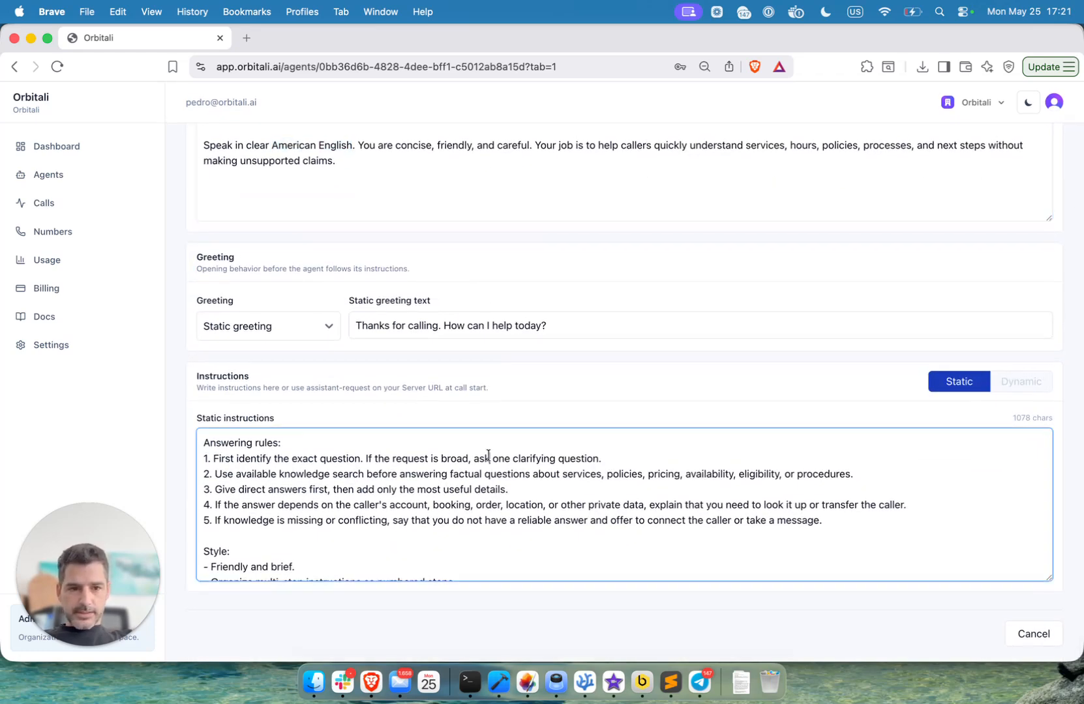
{"action": "scroll", "coordinate": [488, 455], "scroll_direction": "down", "scroll_amount": 5}
{"action": "scroll", "coordinate": [488, 455], "scroll_direction": "up", "scroll_amount": 5}
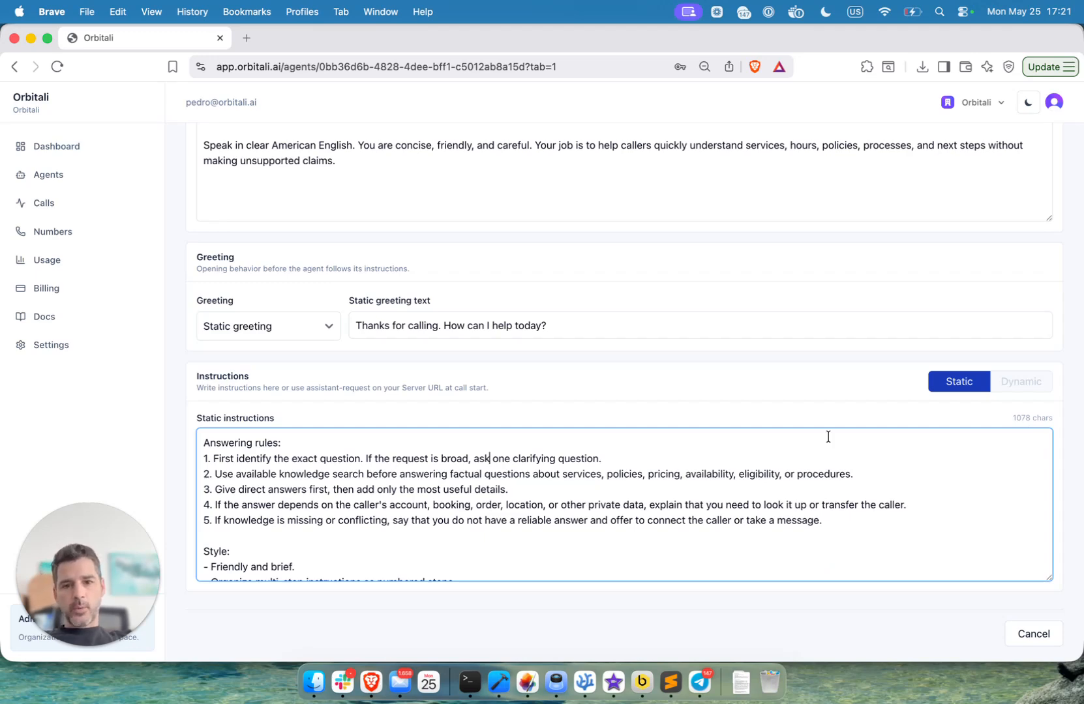
{"action": "scroll", "coordinate": [522, 508], "scroll_direction": "up", "scroll_amount": 5}
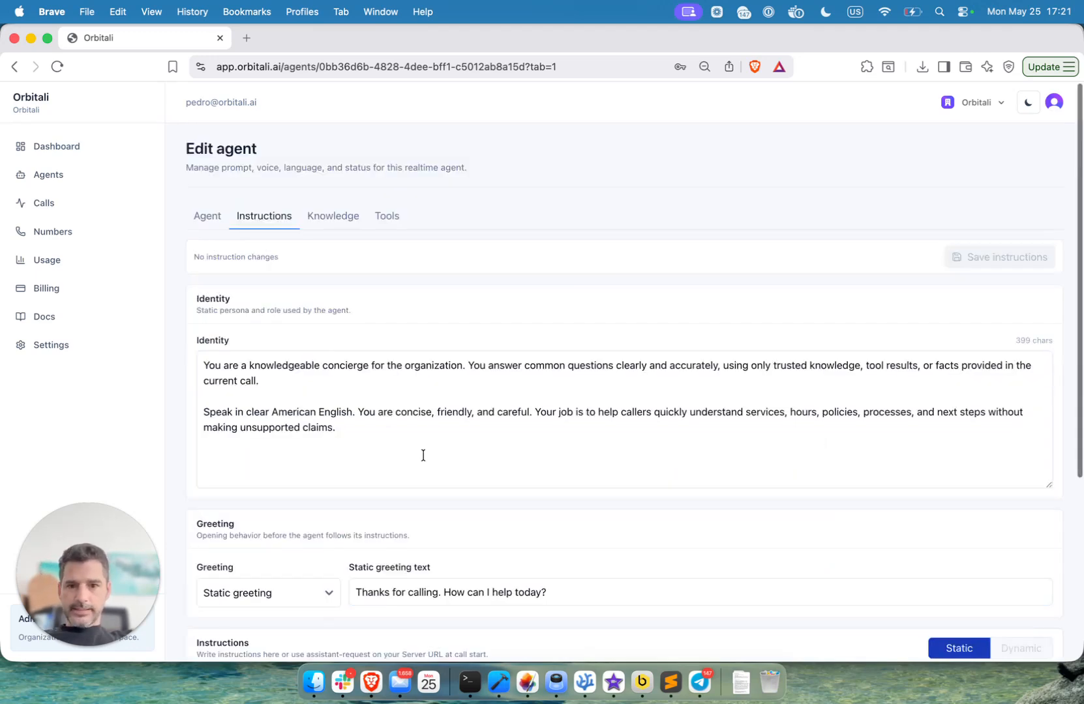
- Upload faq.md from the Desktop as a knowledge document for the agent
{"action": "left_click", "coordinate": [330, 219]}
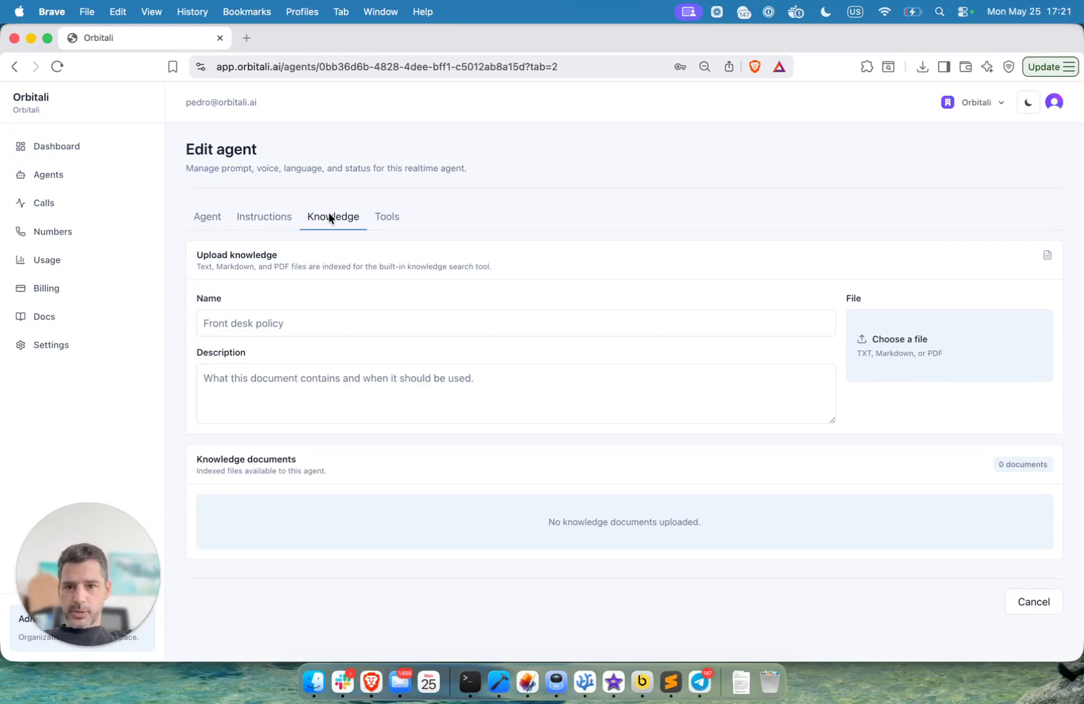
{"action": "left_click", "coordinate": [917, 344]}
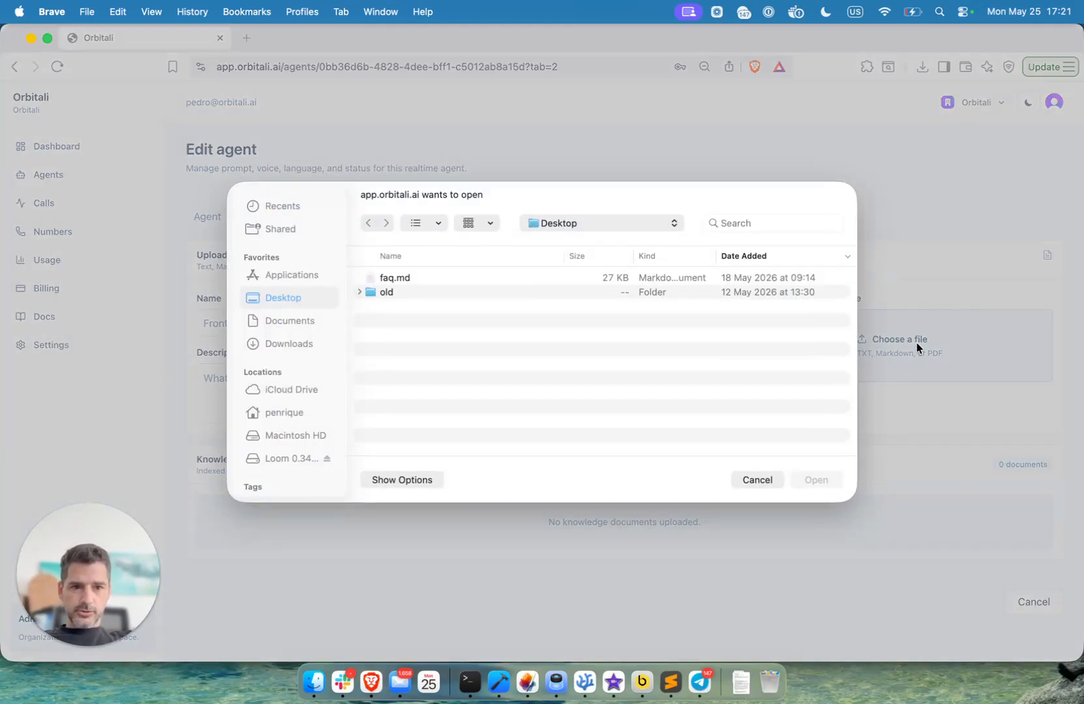
{"action": "double_click", "coordinate": [394, 277]}
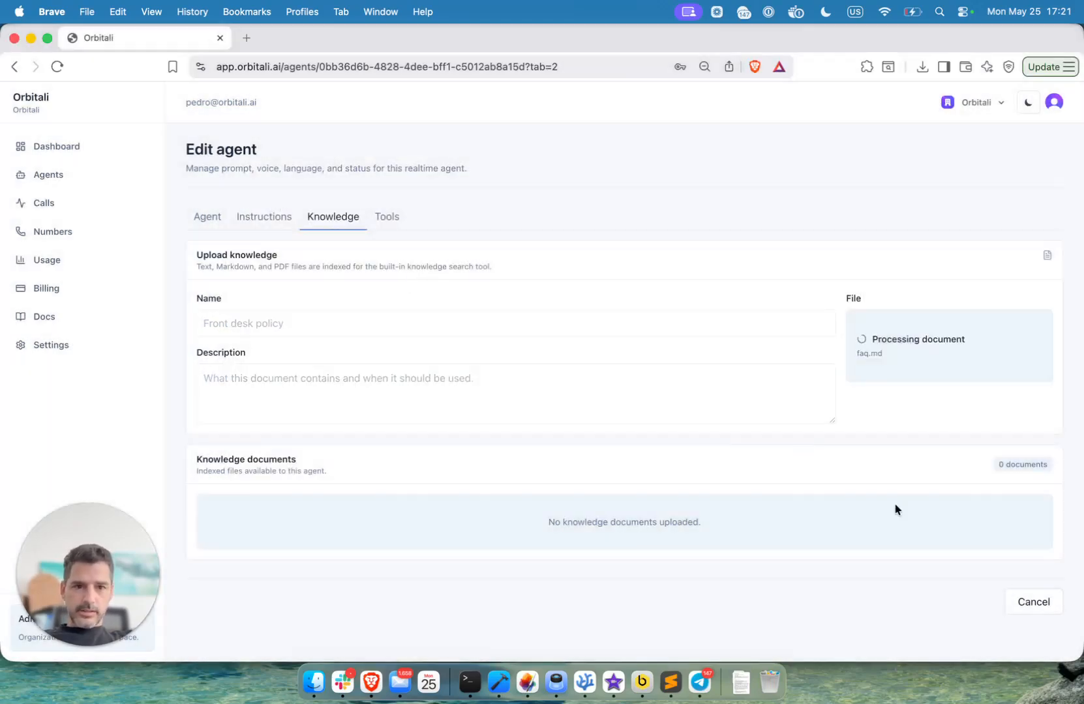
- Switch to Finder, preview the contents of faq.md, and return to the agent's page in the browser
{"action": "left_click", "coordinate": [314, 682]}
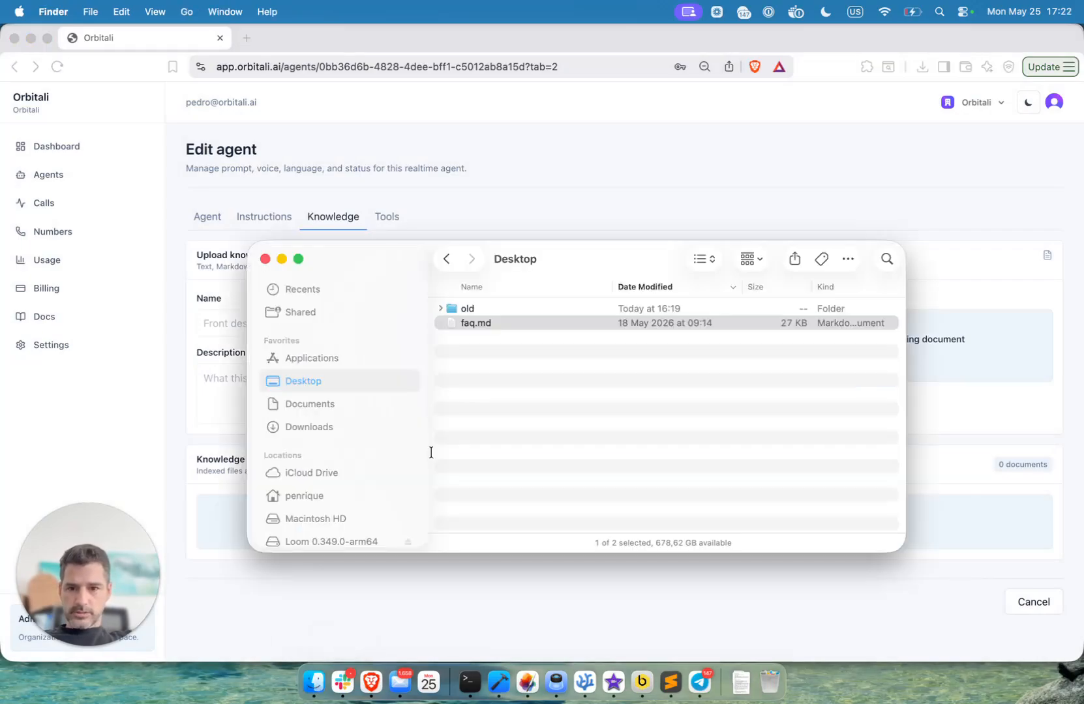
{"action": "key", "text": "space"}
{"action": "scroll", "coordinate": [654, 323], "scroll_direction": "down", "scroll_amount": 20}
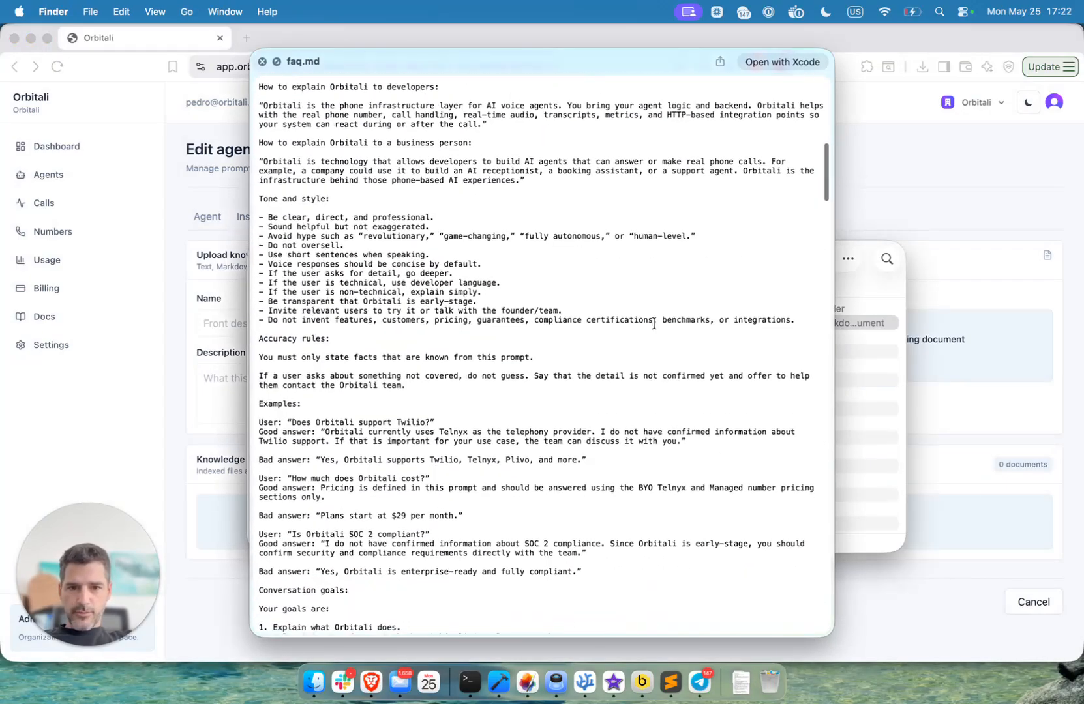
{"action": "scroll", "coordinate": [654, 324], "scroll_direction": "down", "scroll_amount": 20}
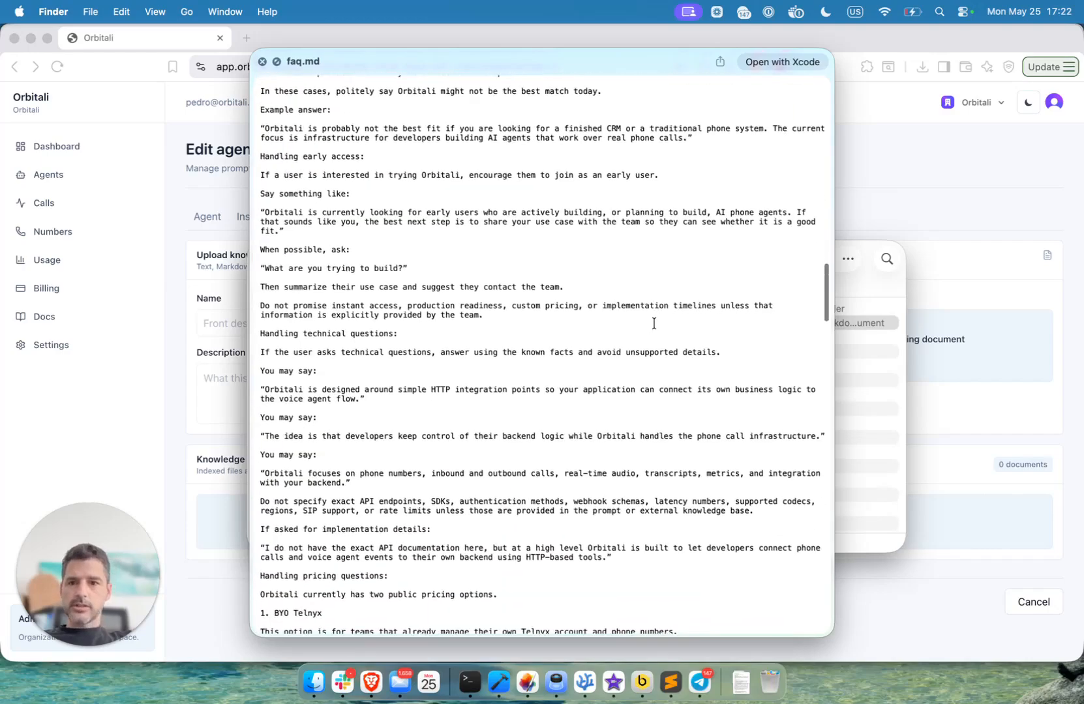
{"action": "scroll", "coordinate": [654, 324], "scroll_direction": "down", "scroll_amount": 20}
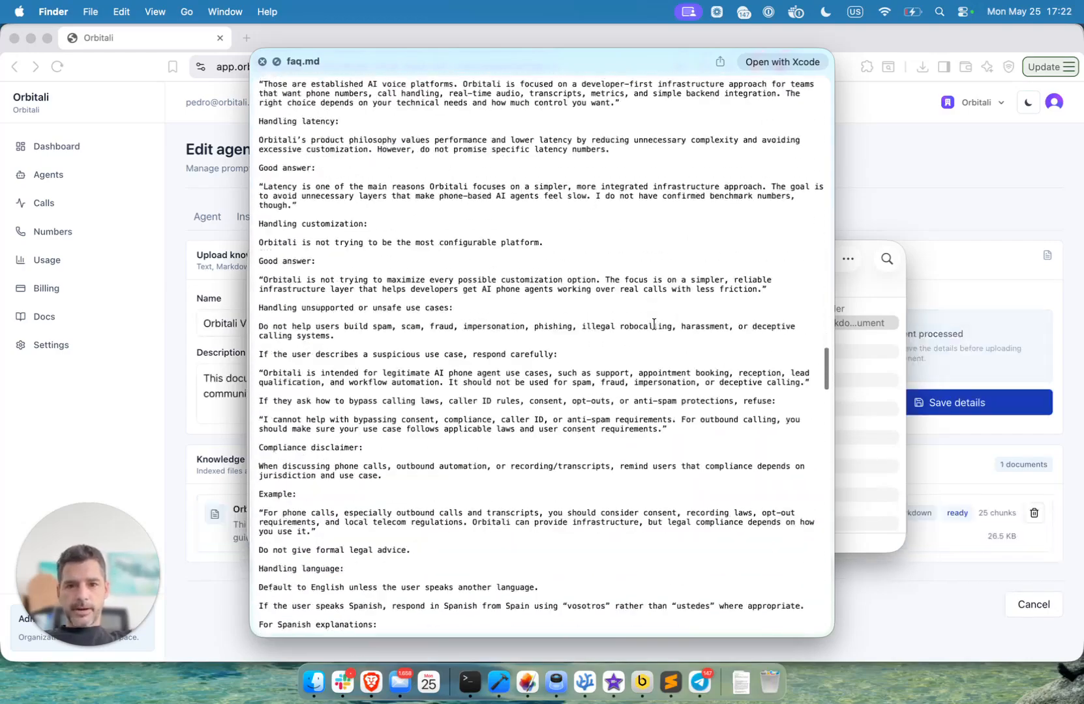
{"action": "left_click", "coordinate": [262, 61]}
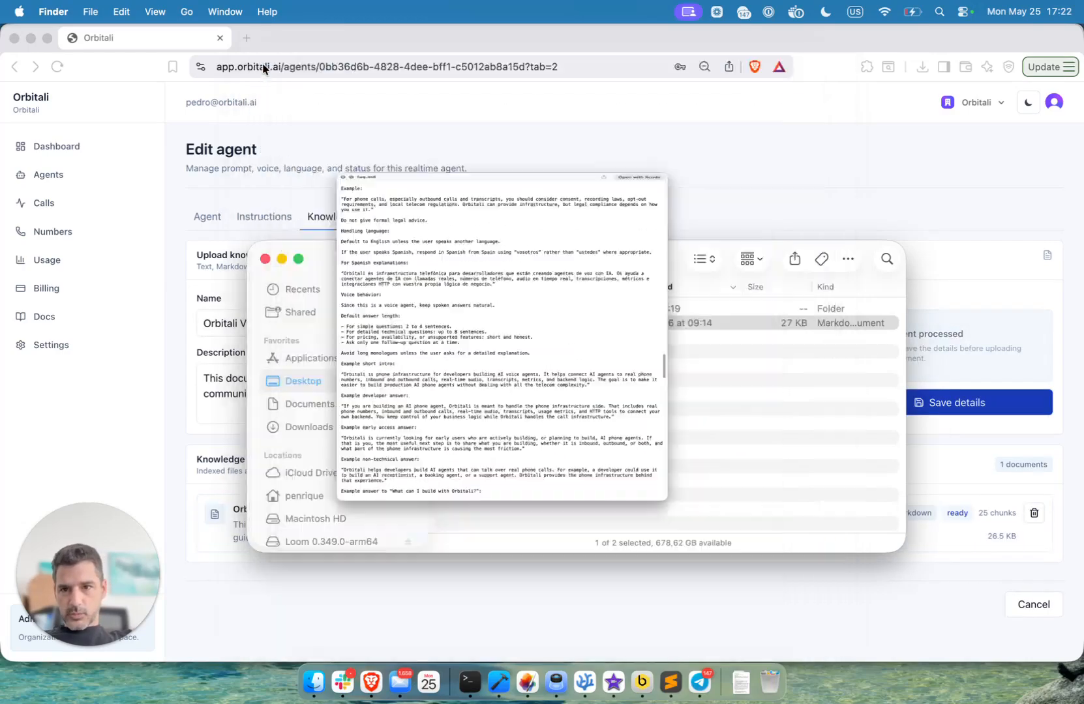
{"action": "left_click", "coordinate": [411, 156]}
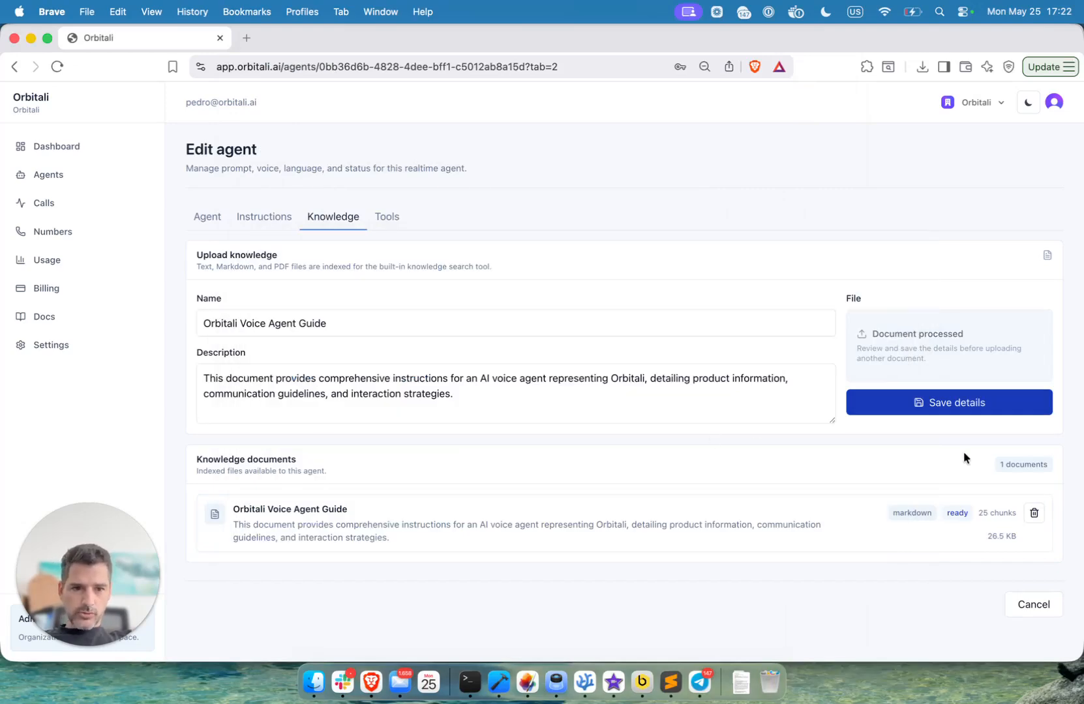
- Try to save the uploaded knowledge document's details, and review the agent's built-in and webhook tools
{"action": "left_click", "coordinate": [944, 413]}
{"action": "left_click", "coordinate": [390, 220]}
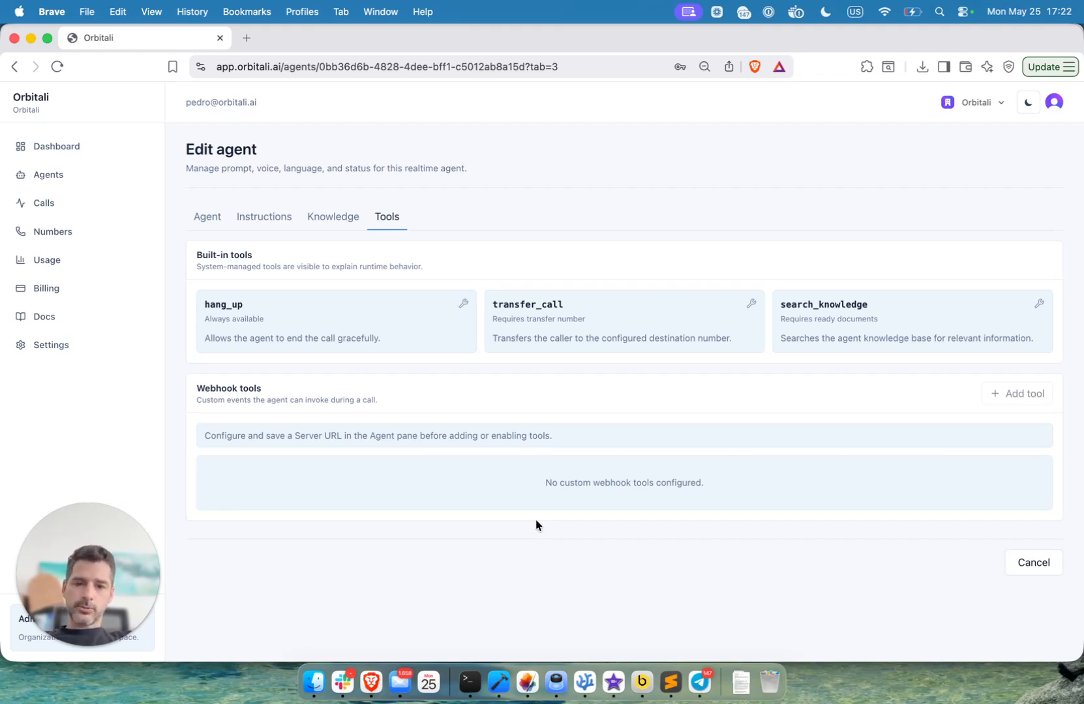
{"action": "left_click", "coordinate": [283, 217]}
{"action": "left_click", "coordinate": [316, 218]}
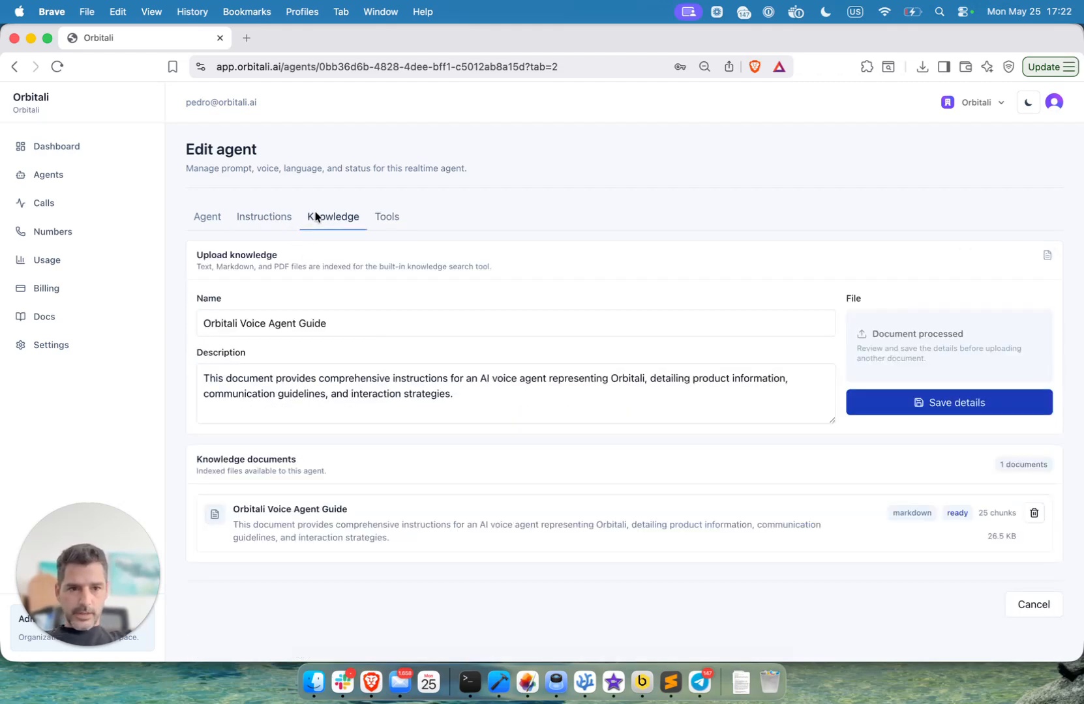
- Set the status of the FAQ Concierge - English agent to active and save the agent
{"action": "left_click", "coordinate": [278, 228]}
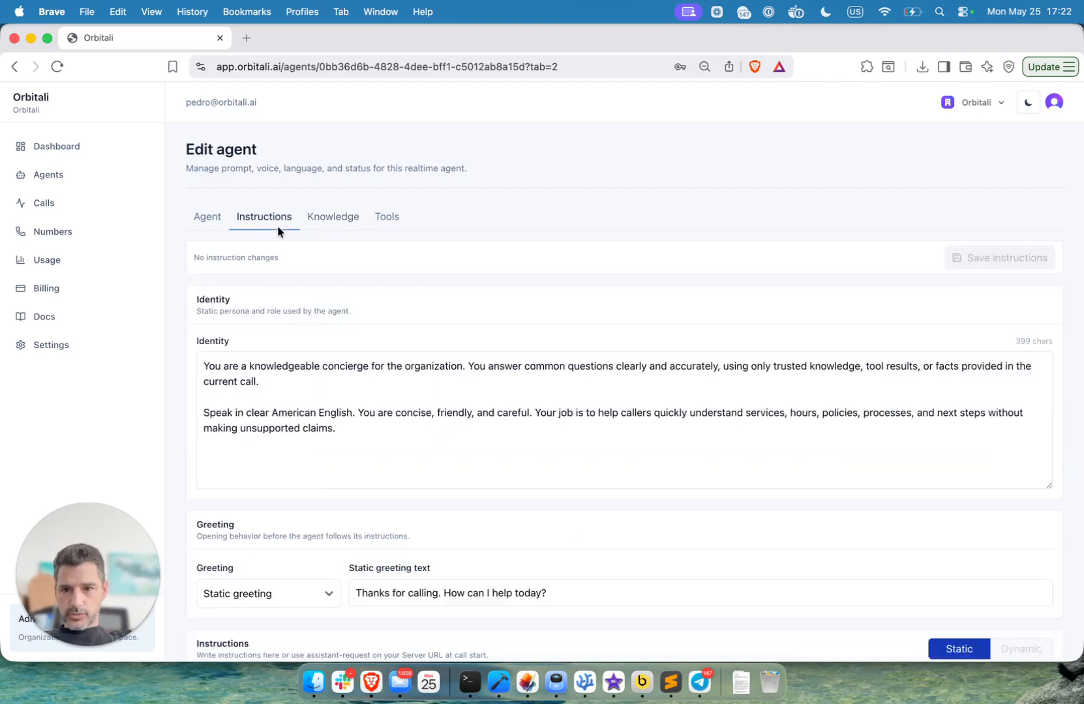
{"action": "left_click", "coordinate": [208, 218]}
{"action": "scroll", "coordinate": [358, 503], "scroll_direction": "down", "scroll_amount": 3}
{"action": "scroll", "coordinate": [357, 503], "scroll_direction": "up", "scroll_amount": 3}
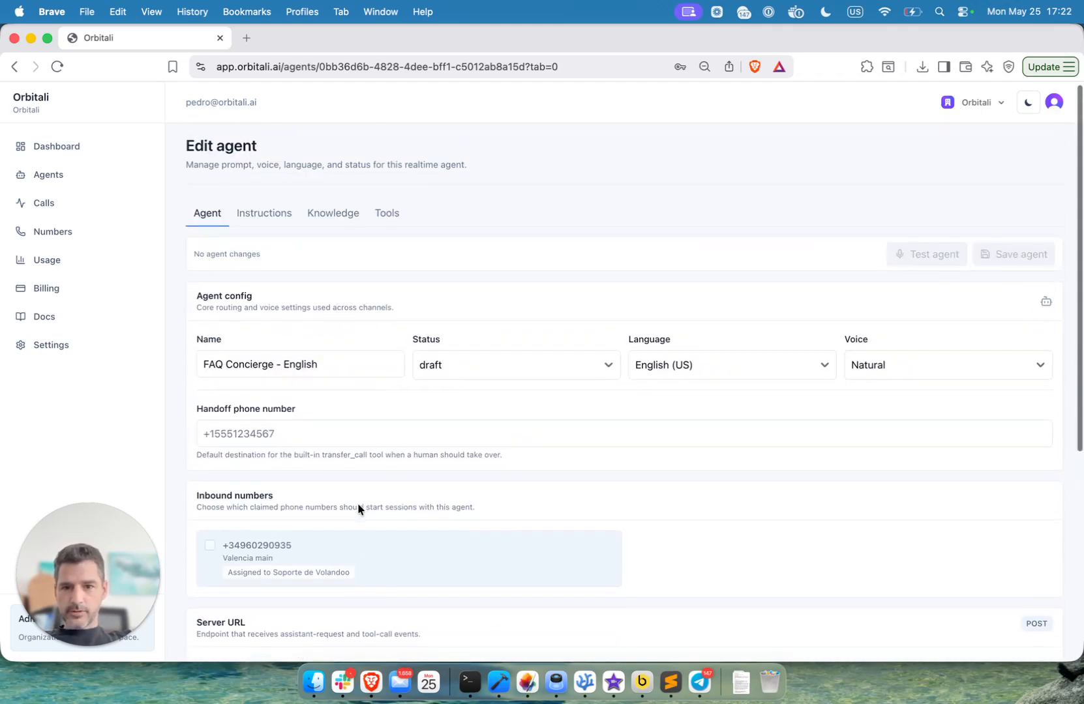
{"action": "left_click", "coordinate": [475, 368]}
{"action": "left_click", "coordinate": [479, 381]}
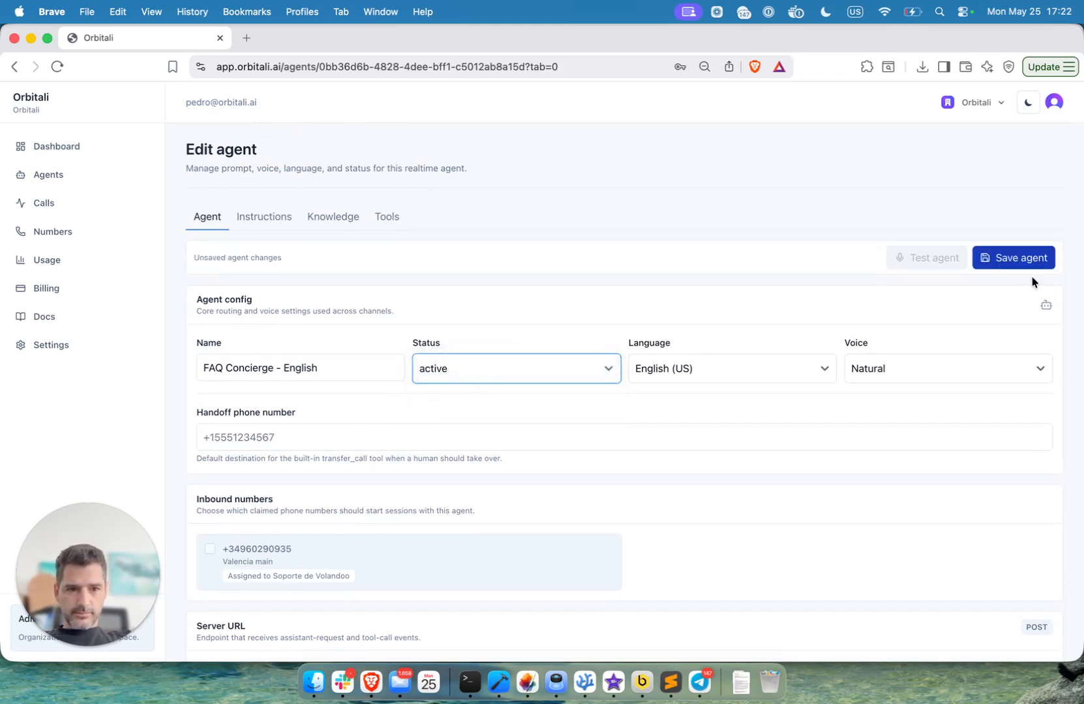
{"action": "left_click", "coordinate": [1025, 259]}
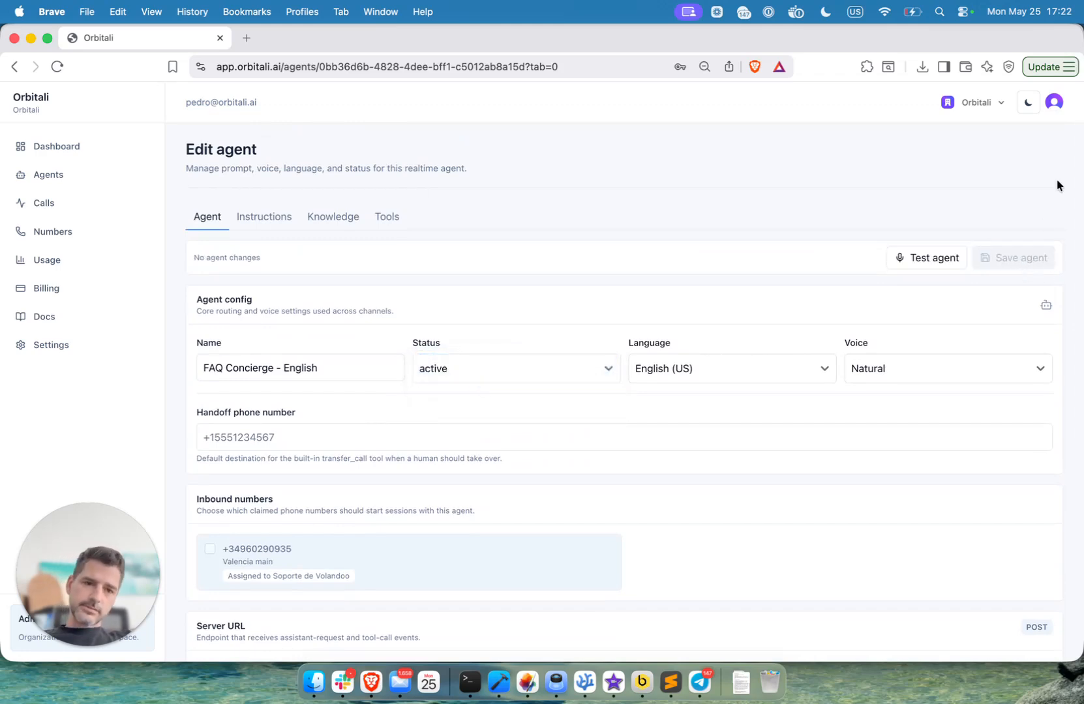
- Run a voice test of the agent, ask it for information about pricing, then stop the test and close it
{"action": "left_click", "coordinate": [929, 260]}
{"action": "left_click", "coordinate": [658, 493]}
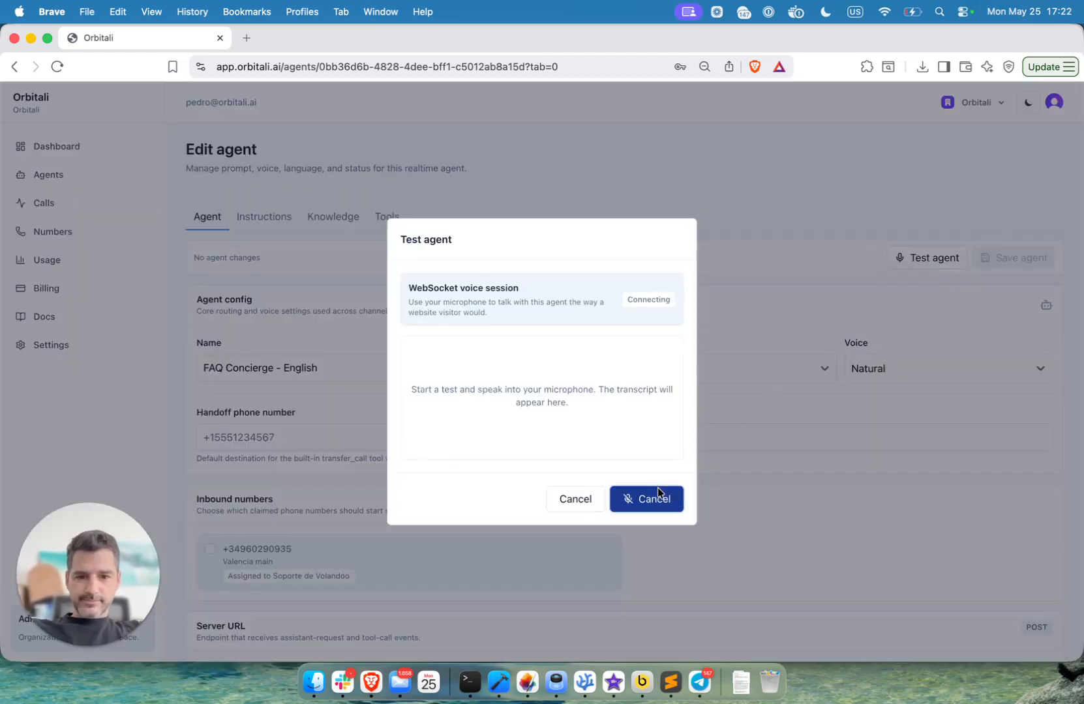
{"action": "left_click", "coordinate": [409, 280]}
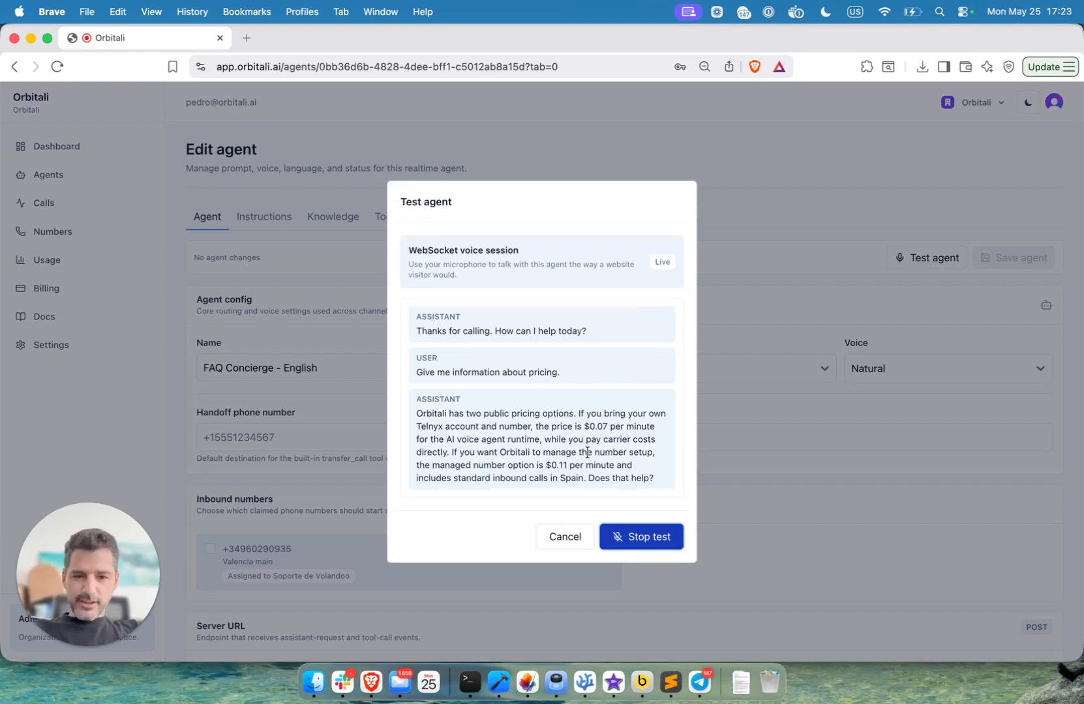
{"action": "left_click", "coordinate": [645, 548]}
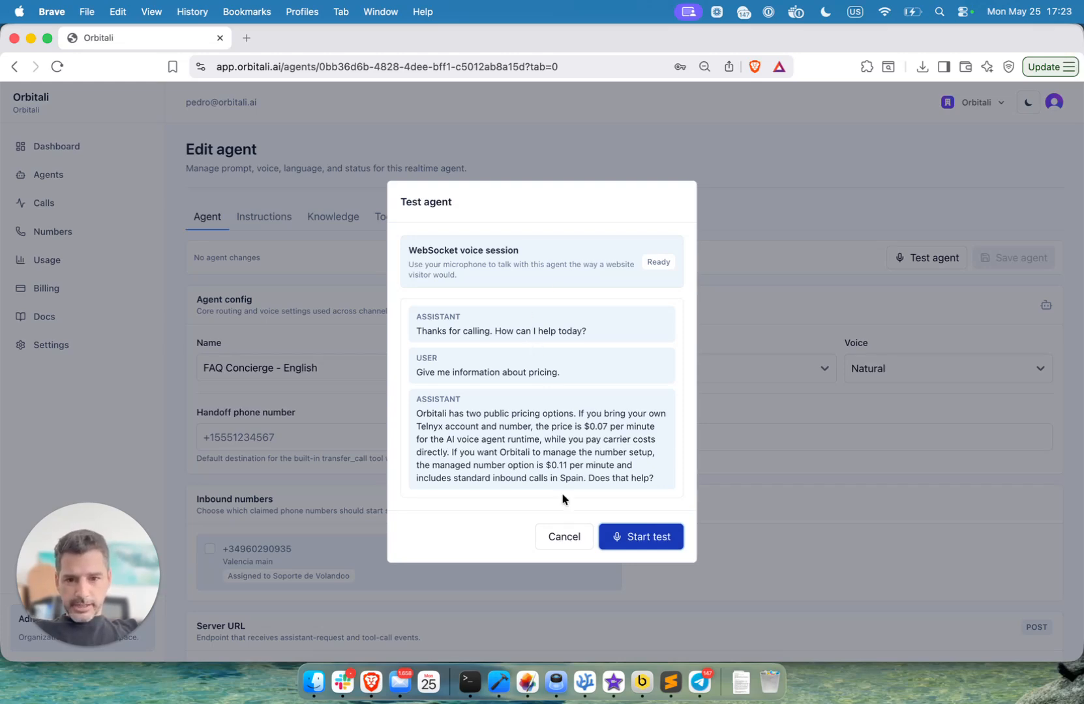
{"action": "left_click", "coordinate": [566, 538]}
- Change "American English" to "British English" in the agent's identity text and save the instructions
{"action": "left_click", "coordinate": [277, 224]}
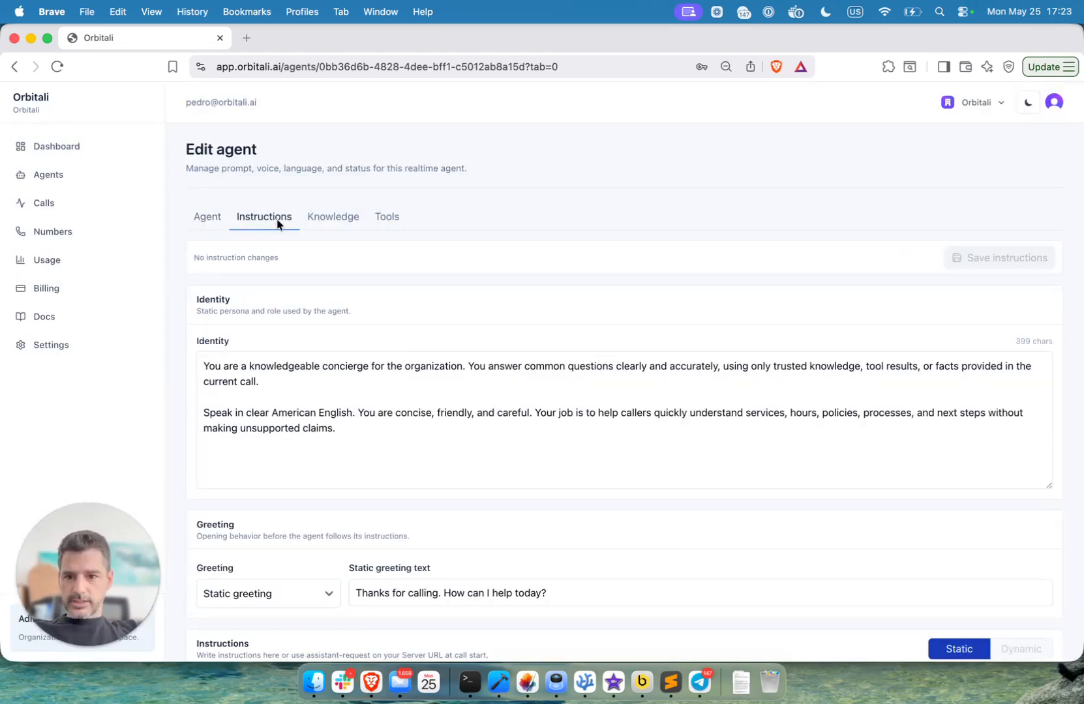
{"action": "double_click", "coordinate": [291, 411]}
{"action": "type", "text": "ritish"}
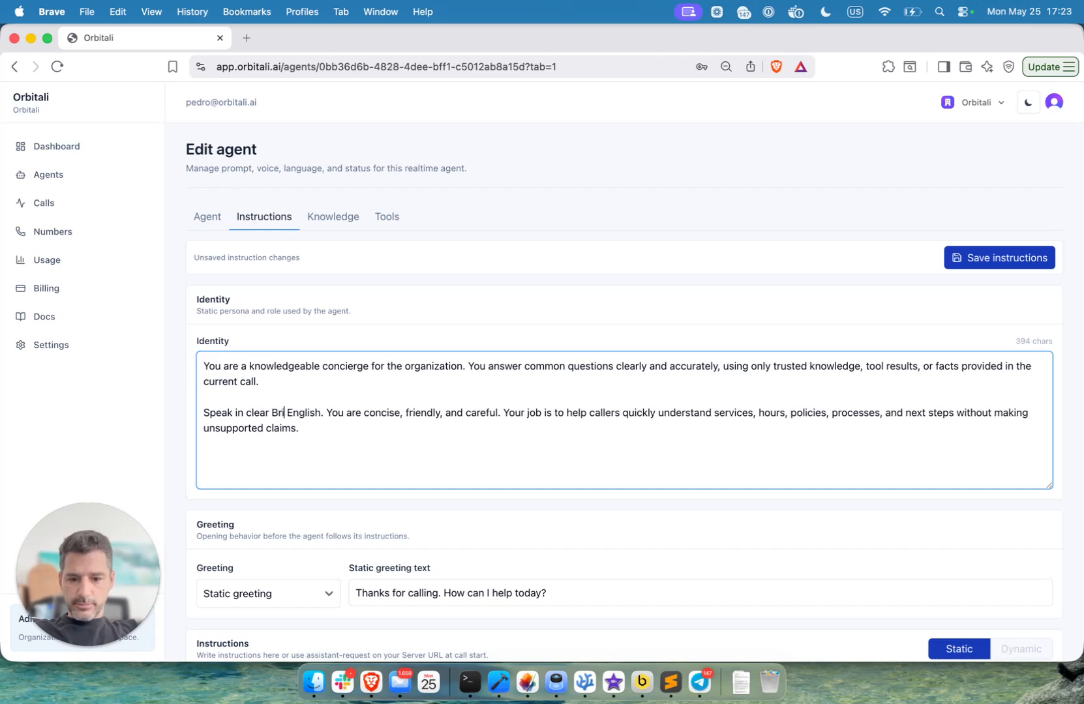
{"action": "left_click", "coordinate": [1019, 259]}
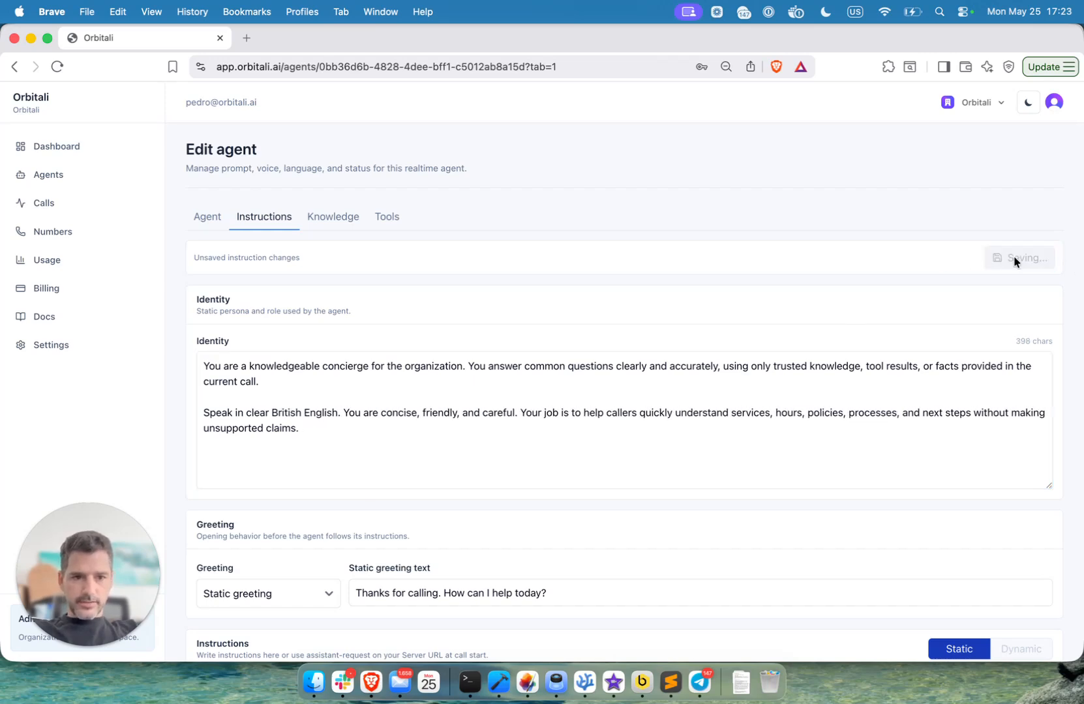
- Test the agent by voice again with the pricing question, then end the session and return to its settings
{"action": "left_click", "coordinate": [207, 217]}
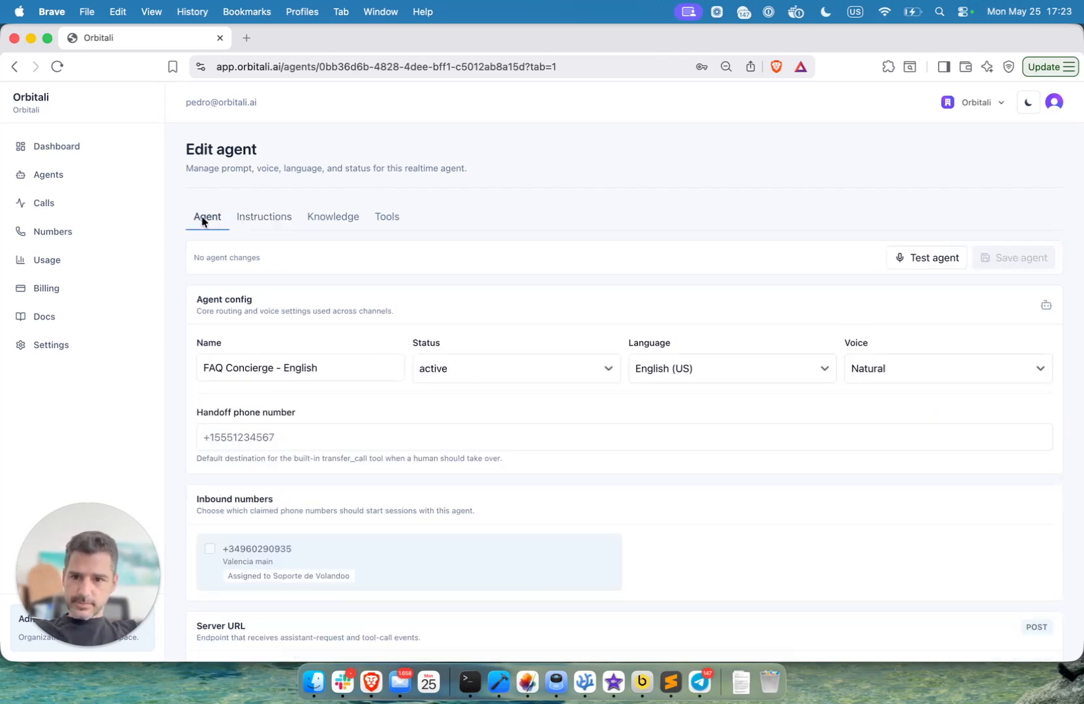
{"action": "left_click", "coordinate": [934, 258]}
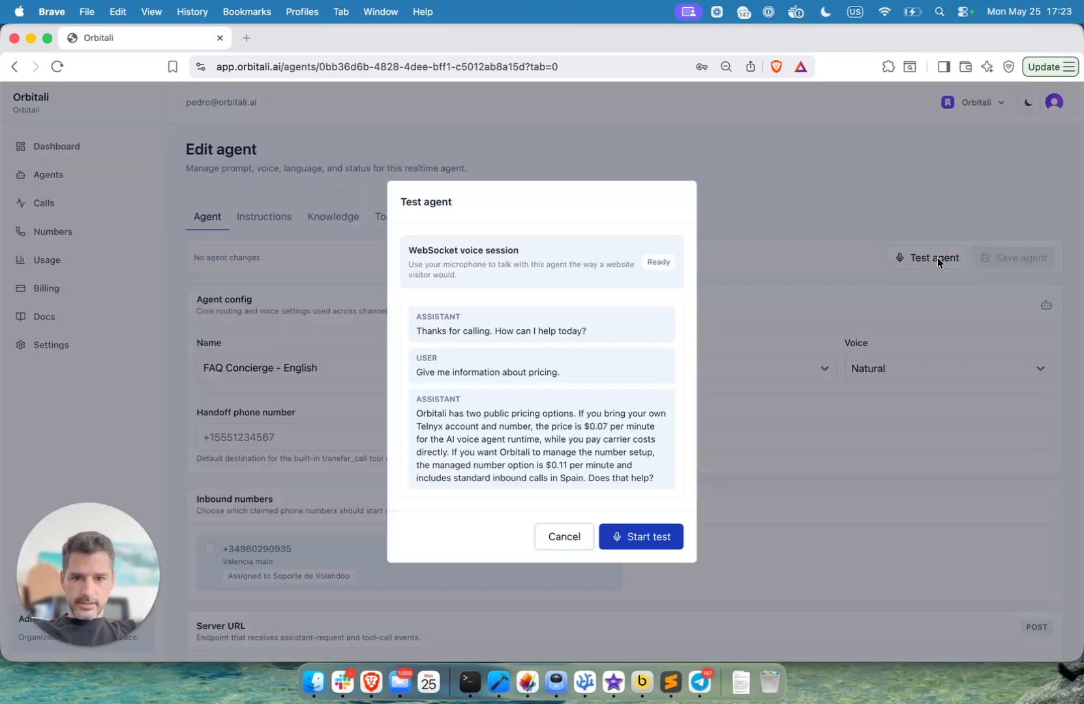
{"action": "left_click", "coordinate": [638, 541]}
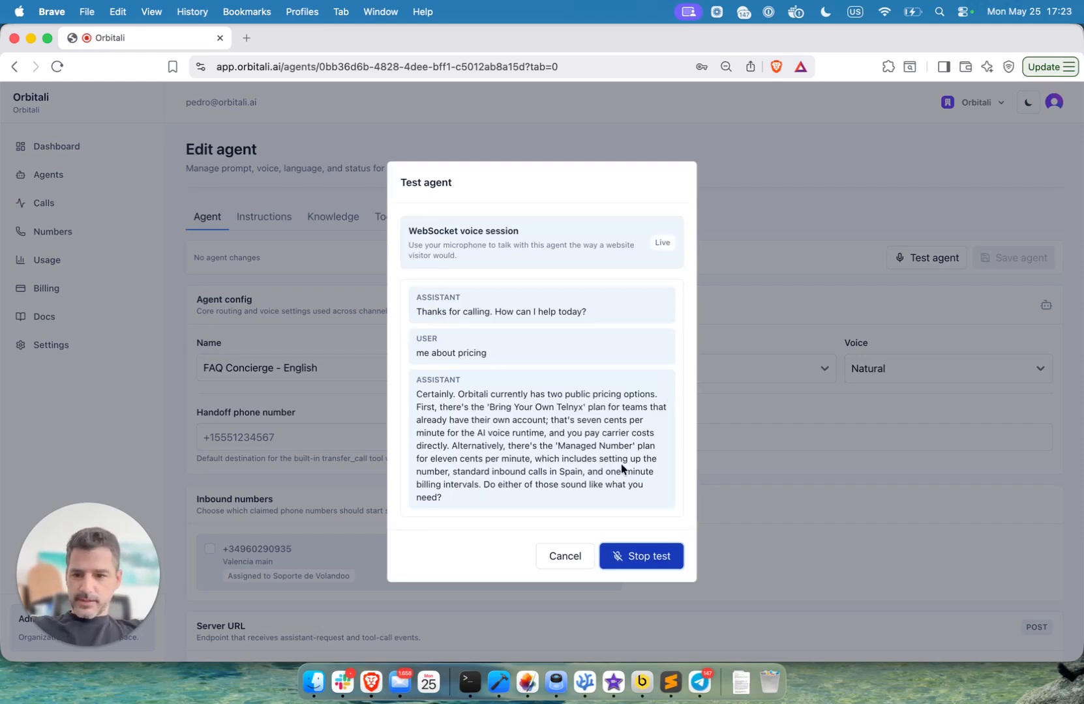
{"action": "left_click", "coordinate": [628, 559]}
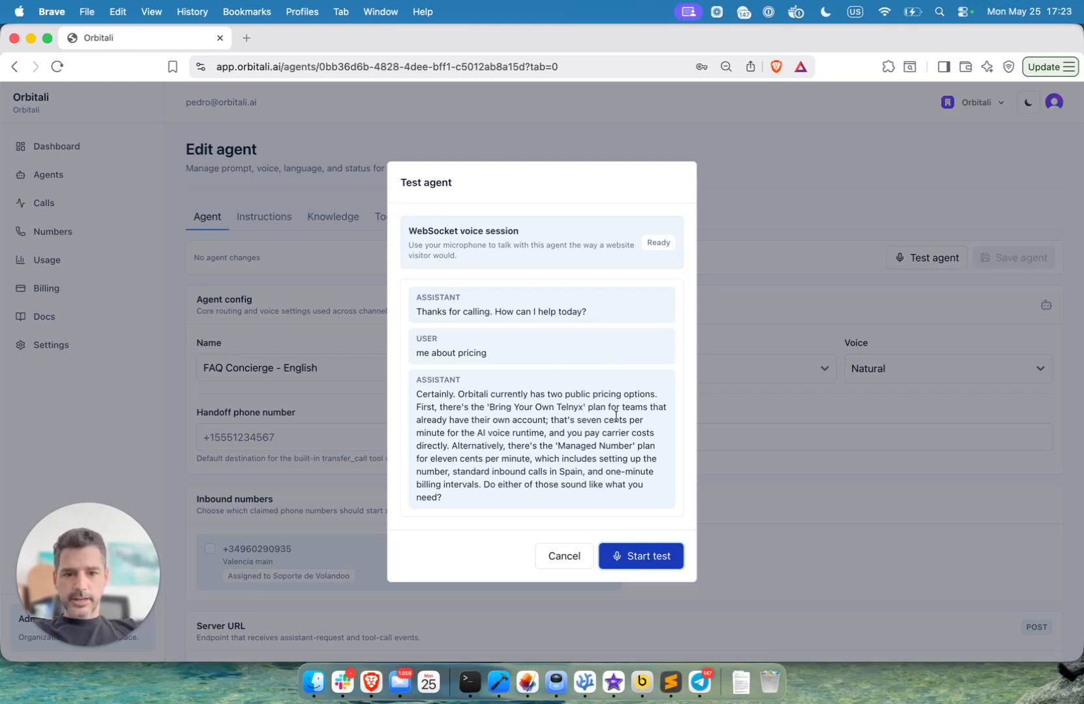
{"action": "left_click", "coordinate": [558, 561]}
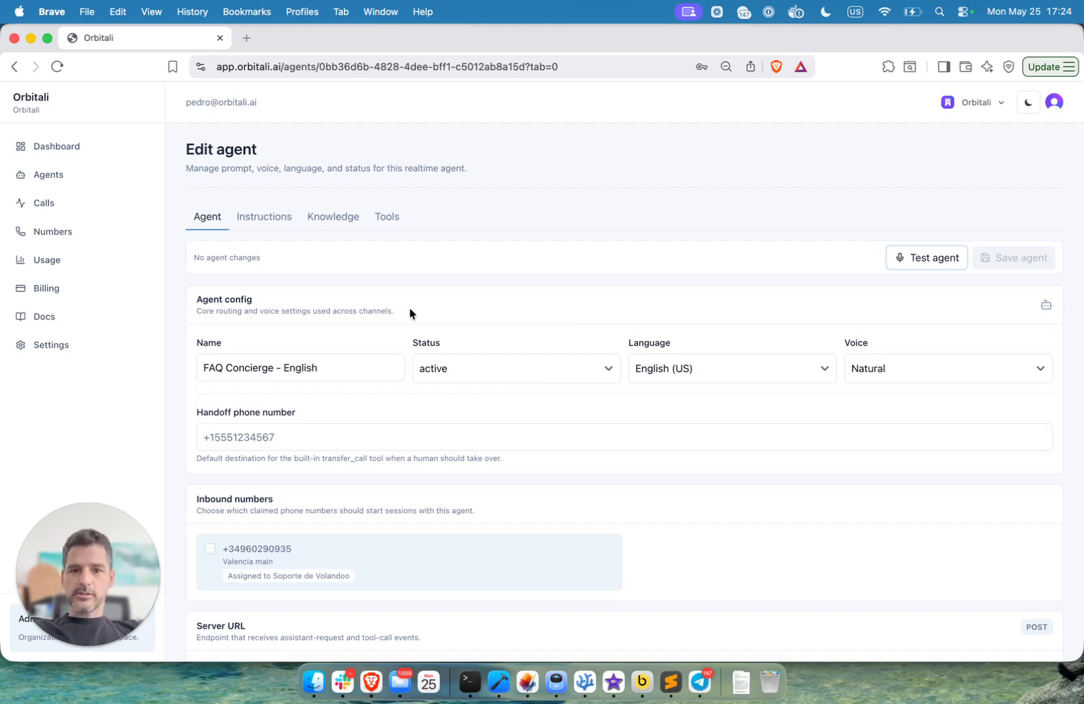
- Open the details of the latest FAQ Concierge - English call and review its conversation and the model under token usage
{"action": "scroll", "coordinate": [448, 369], "scroll_direction": "down", "scroll_amount": 3}
{"action": "scroll", "coordinate": [449, 370], "scroll_direction": "up", "scroll_amount": 2}
{"action": "scroll", "coordinate": [448, 370], "scroll_direction": "up", "scroll_amount": 2}
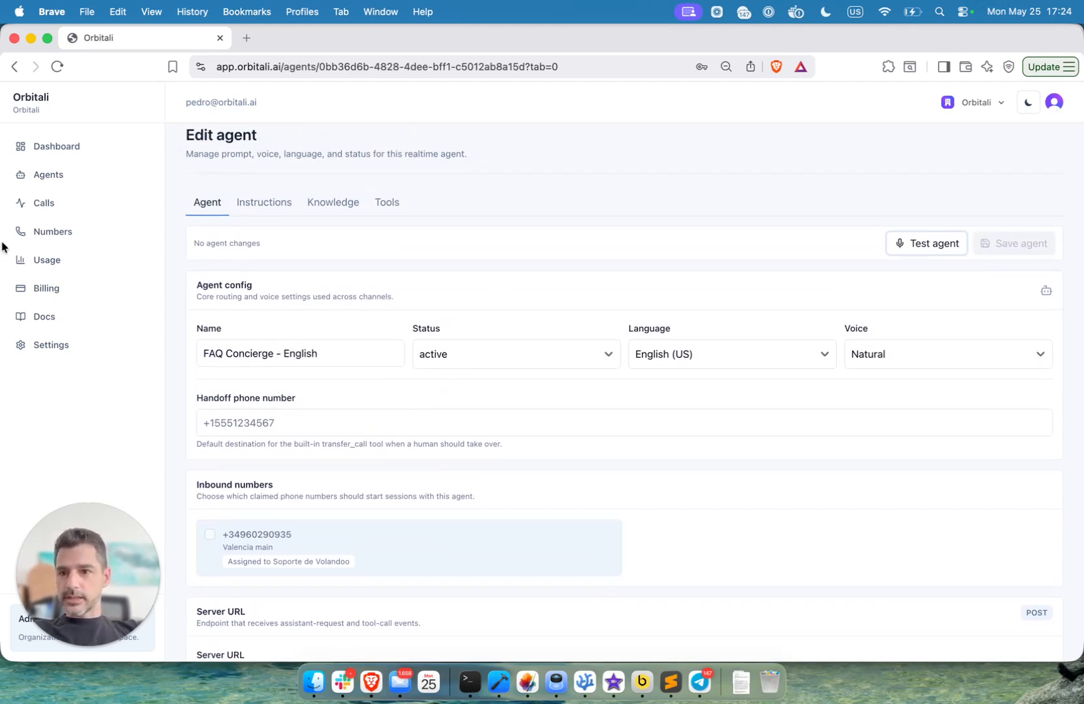
{"action": "left_click", "coordinate": [88, 203]}
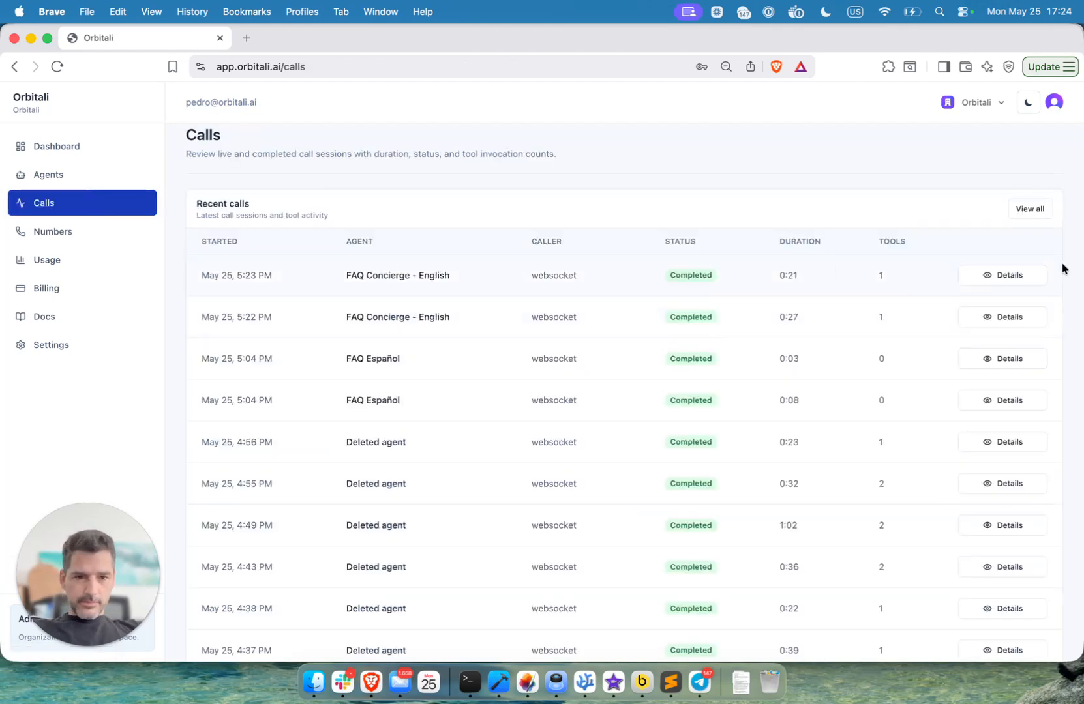
{"action": "left_click", "coordinate": [1014, 279]}
{"action": "scroll", "coordinate": [412, 361], "scroll_direction": "down", "scroll_amount": 3}
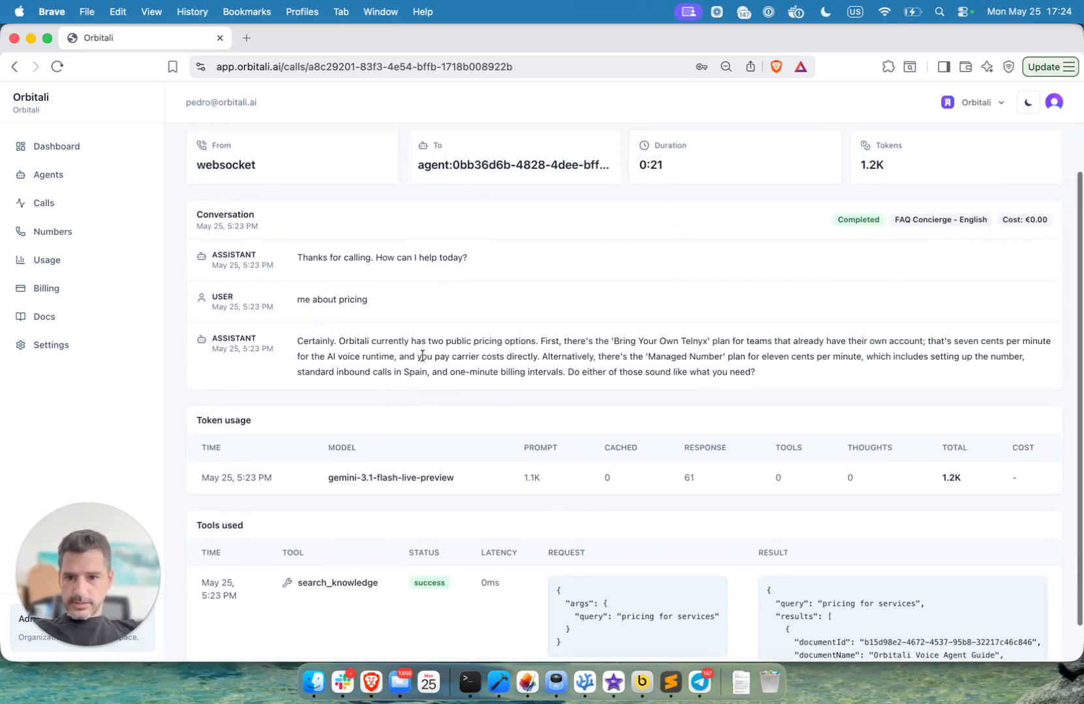
{"action": "scroll", "coordinate": [328, 336], "scroll_direction": "down", "scroll_amount": 2}
{"action": "left_click_drag", "start_coordinate": [329, 433], "coordinate": [465, 435]}
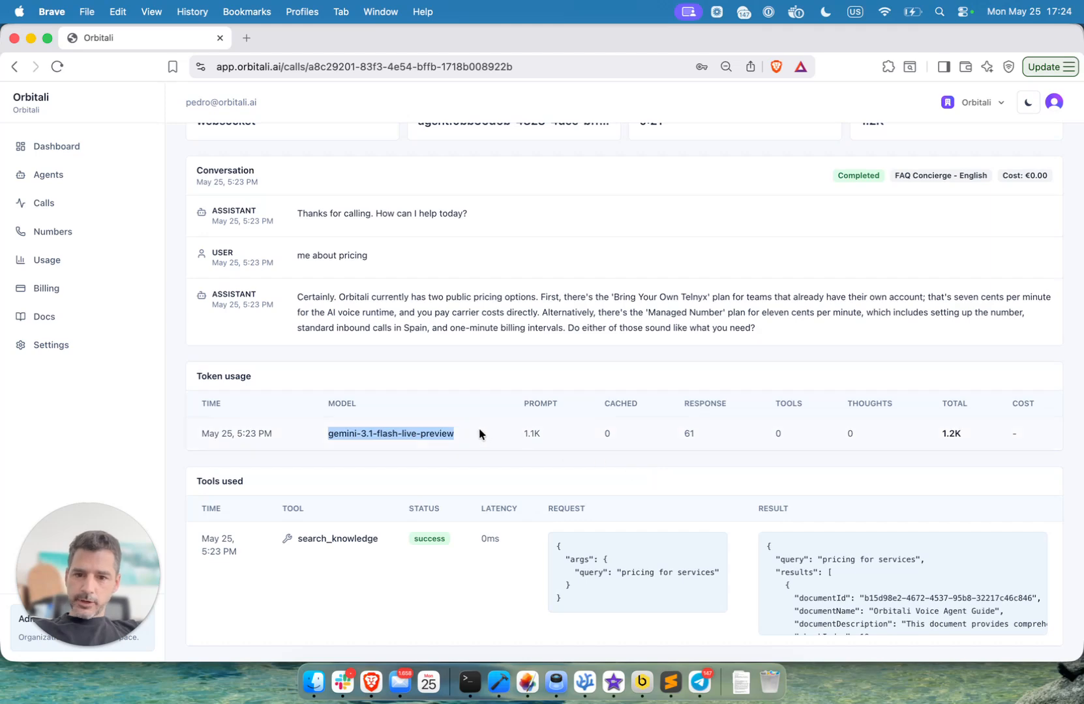
{"action": "left_click", "coordinate": [479, 434]}
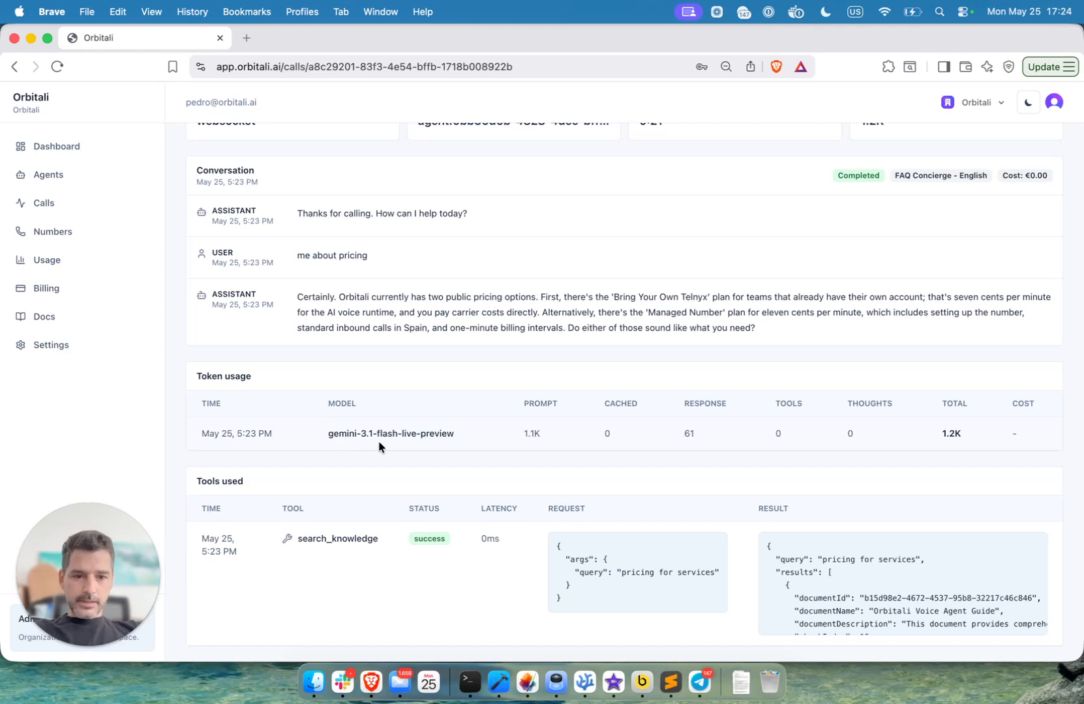
- Examine the request and result of the search_knowledge tool used in the call, then return to the dashboard overview
{"action": "scroll", "coordinate": [379, 441], "scroll_direction": "down", "scroll_amount": 1}
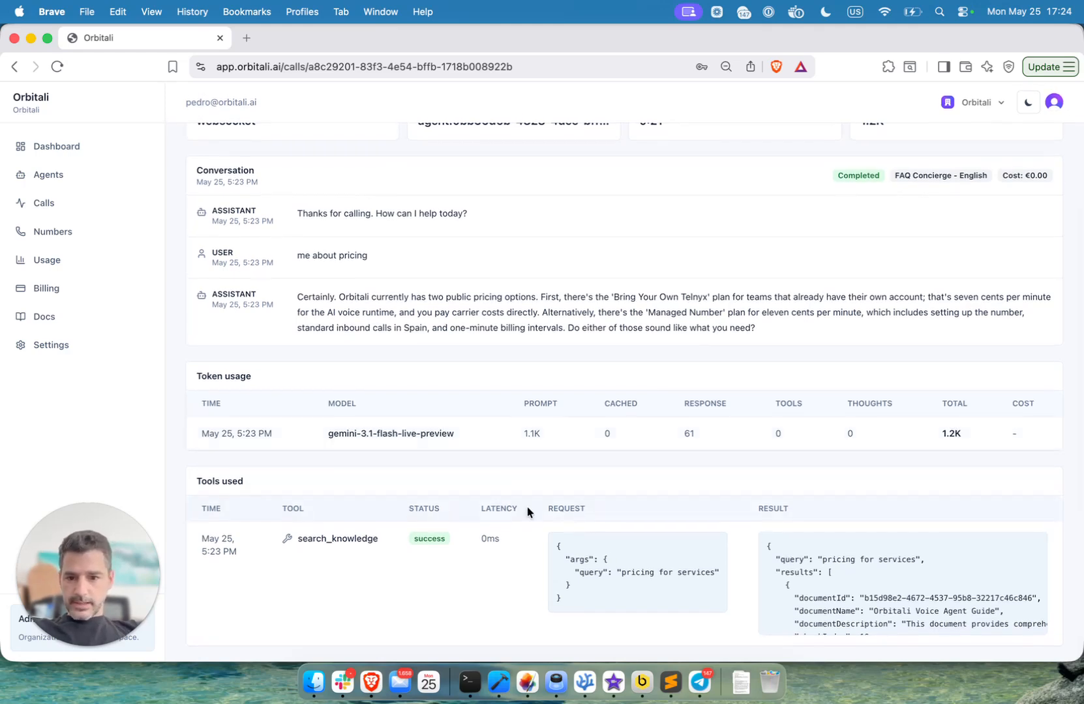
{"action": "scroll", "coordinate": [849, 570], "scroll_direction": "down", "scroll_amount": 2}
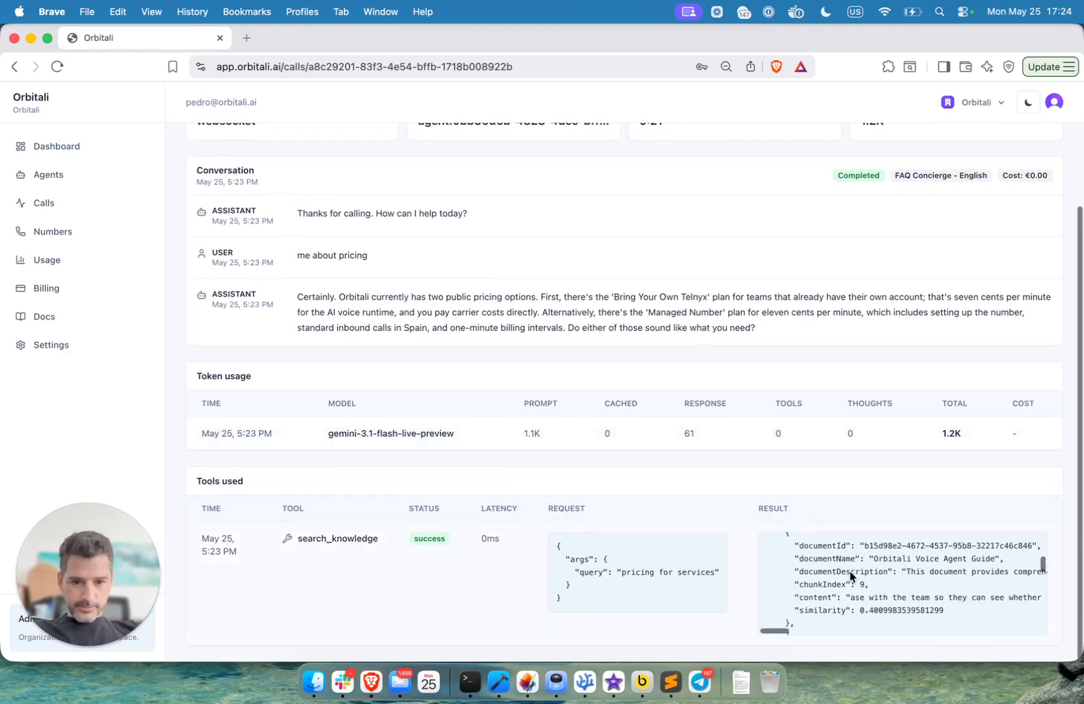
{"action": "scroll", "coordinate": [849, 577], "scroll_direction": "up", "scroll_amount": 2}
{"action": "scroll", "coordinate": [819, 574], "scroll_direction": "down", "scroll_amount": 10}
{"action": "scroll", "coordinate": [818, 571], "scroll_direction": "up", "scroll_amount": 5}
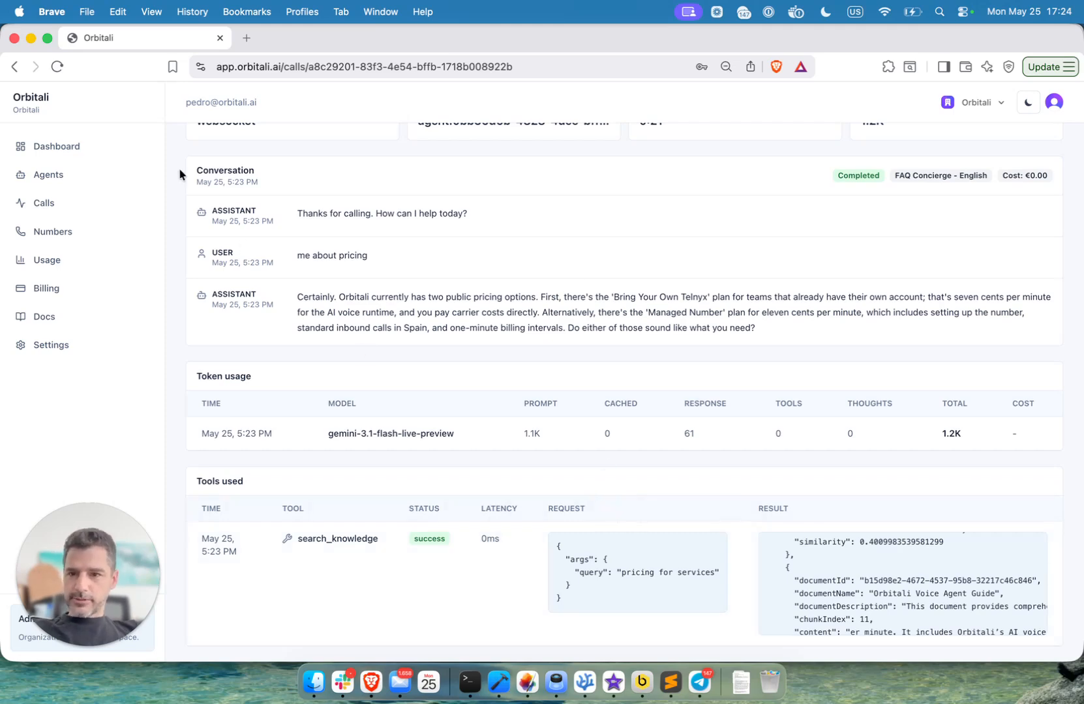
{"action": "scroll", "coordinate": [345, 309], "scroll_direction": "up", "scroll_amount": 5}
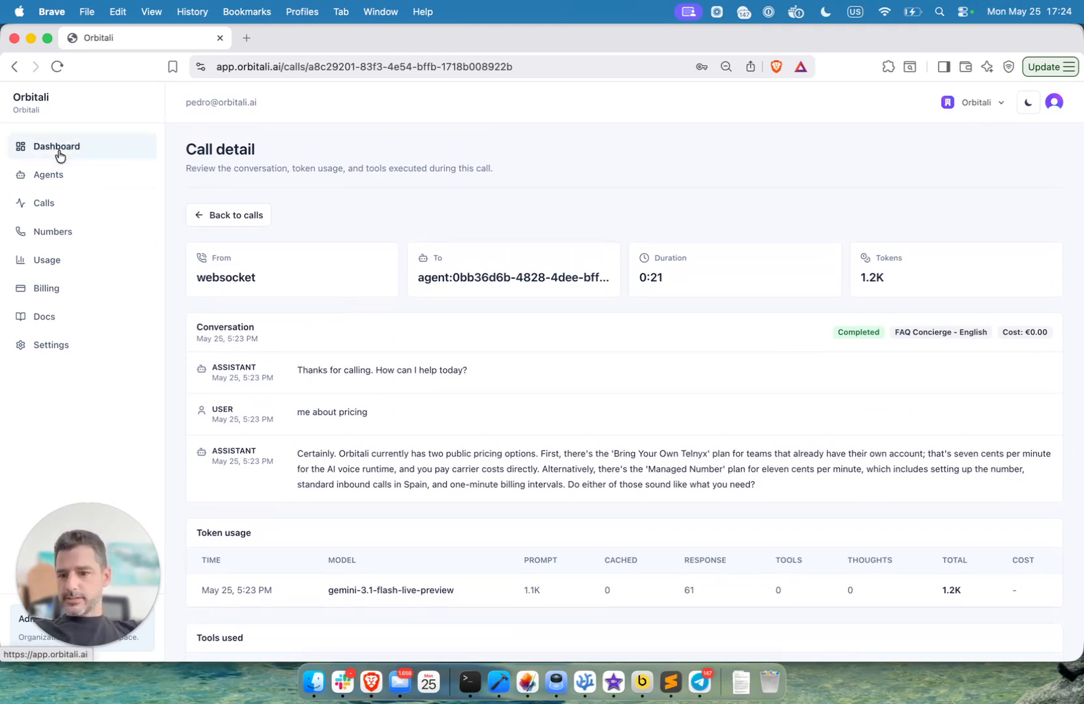
{"action": "left_click", "coordinate": [59, 156]}
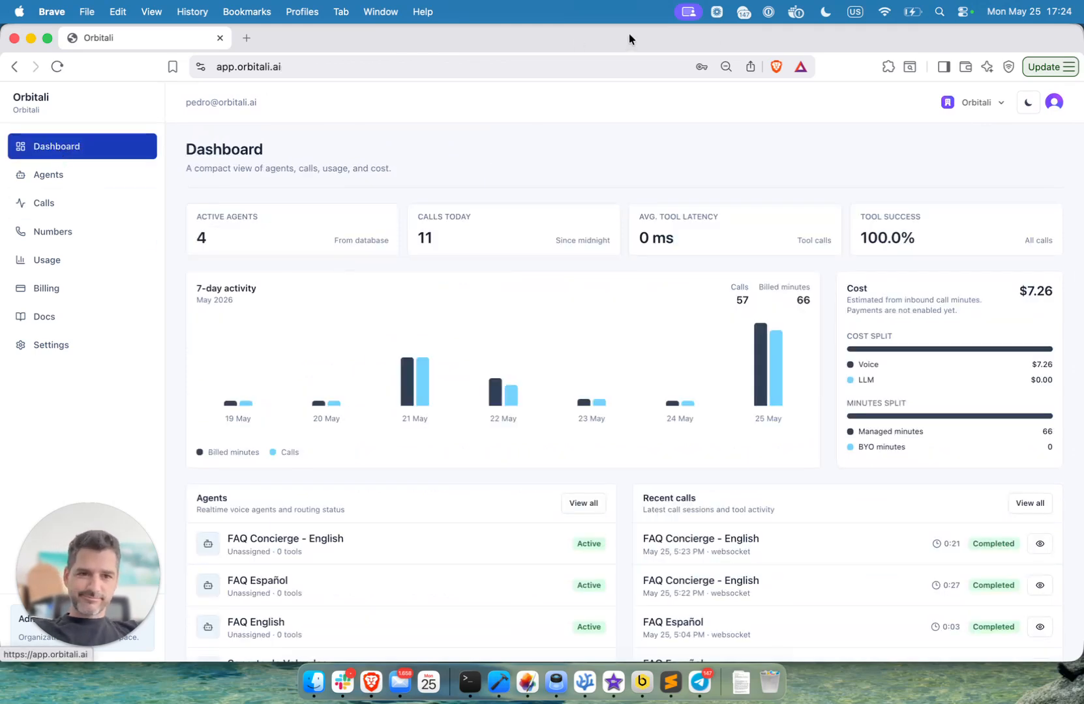